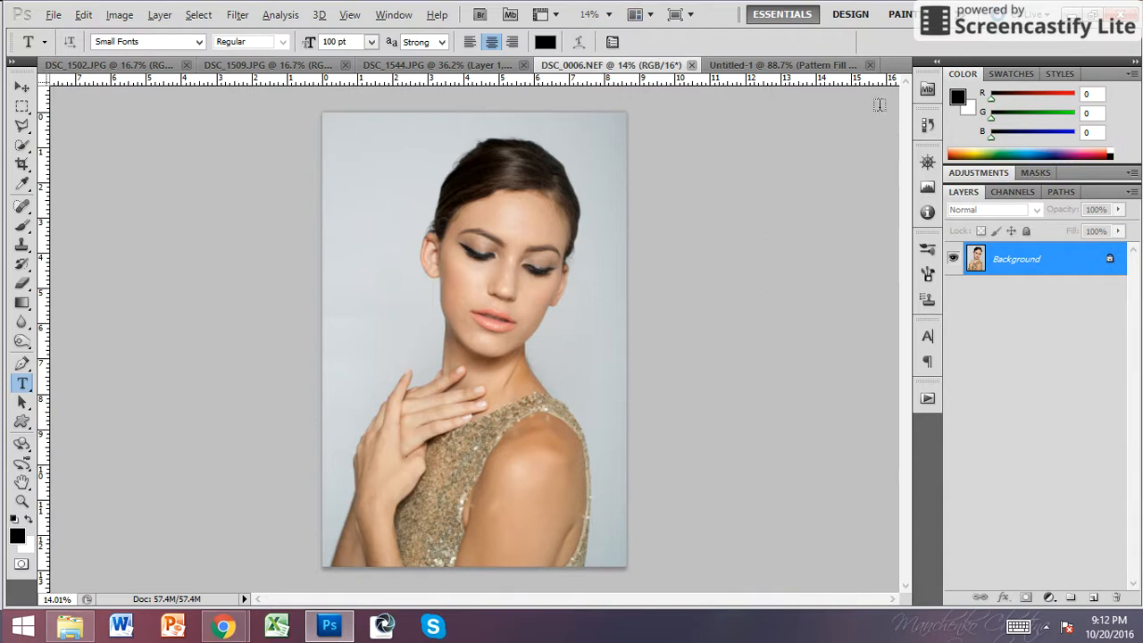
Add a Levels adjustment layer with the black input level at 22 and the white input level at 229.
left_click(1050, 598)
left_click(1076, 333)
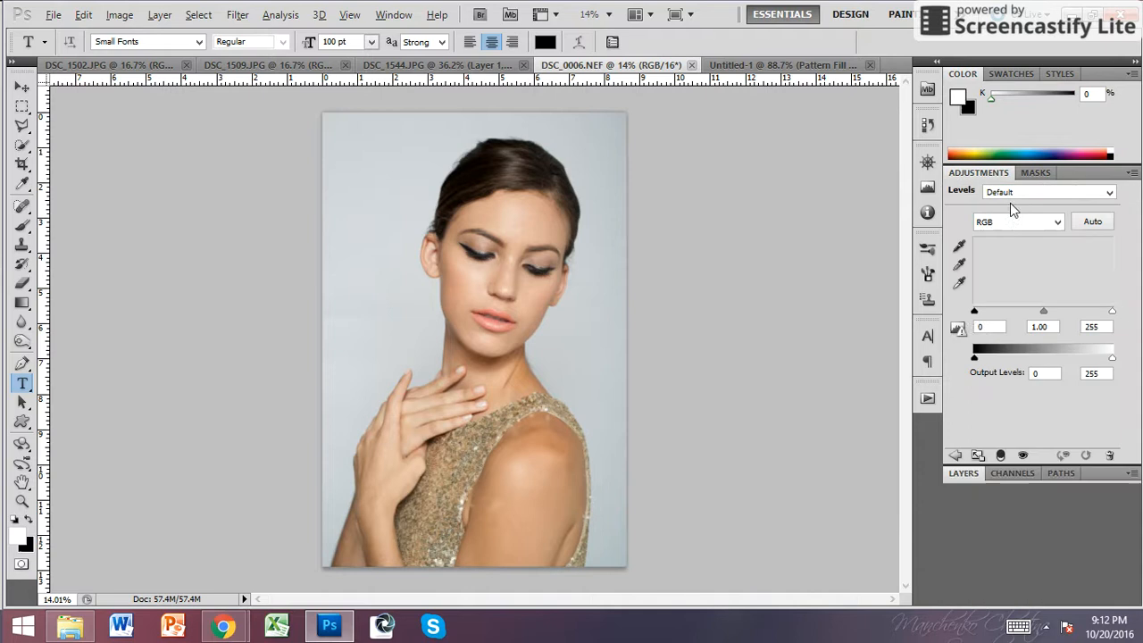
left_click_drag(975, 313, 986, 313)
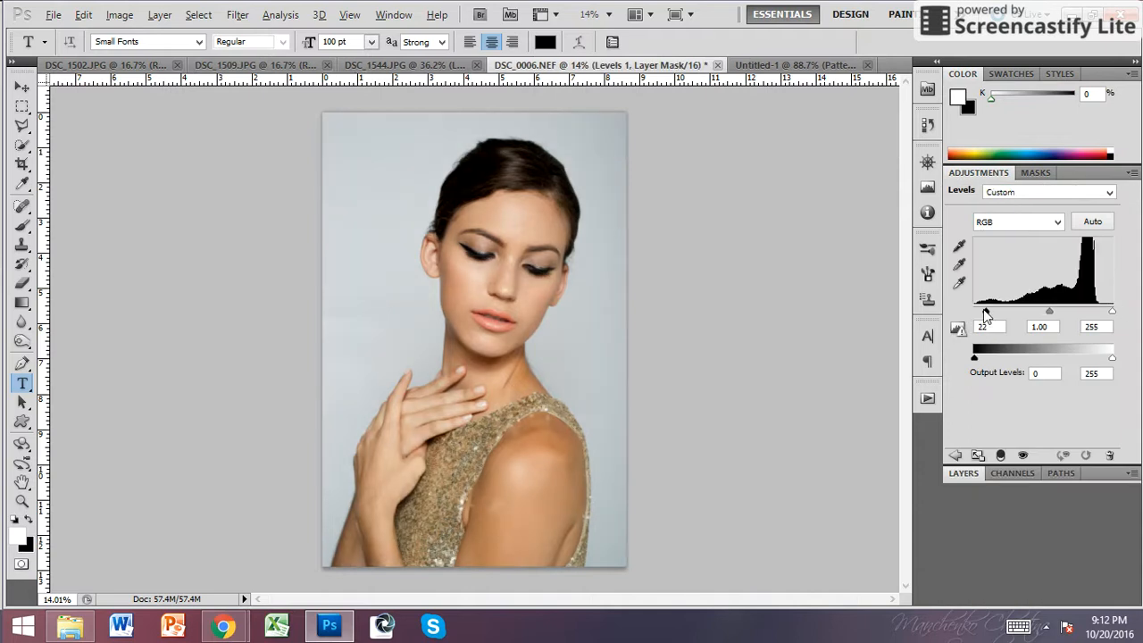
left_click_drag(1112, 312, 1098, 313)
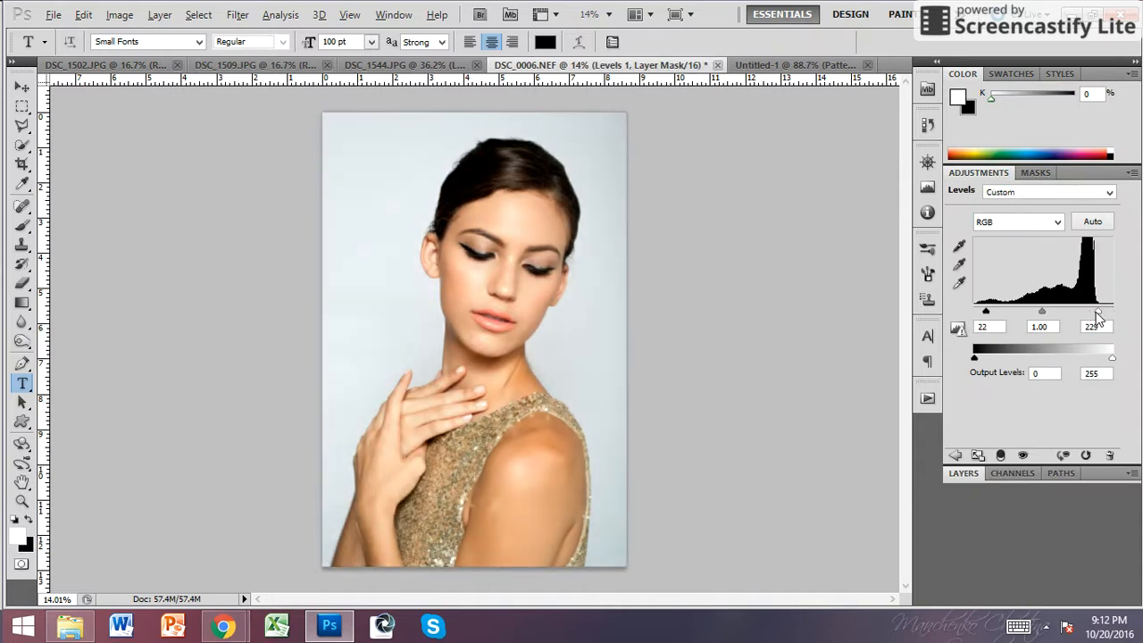
Flatten the image to merge the Levels adjustment into the background.
left_click(975, 476)
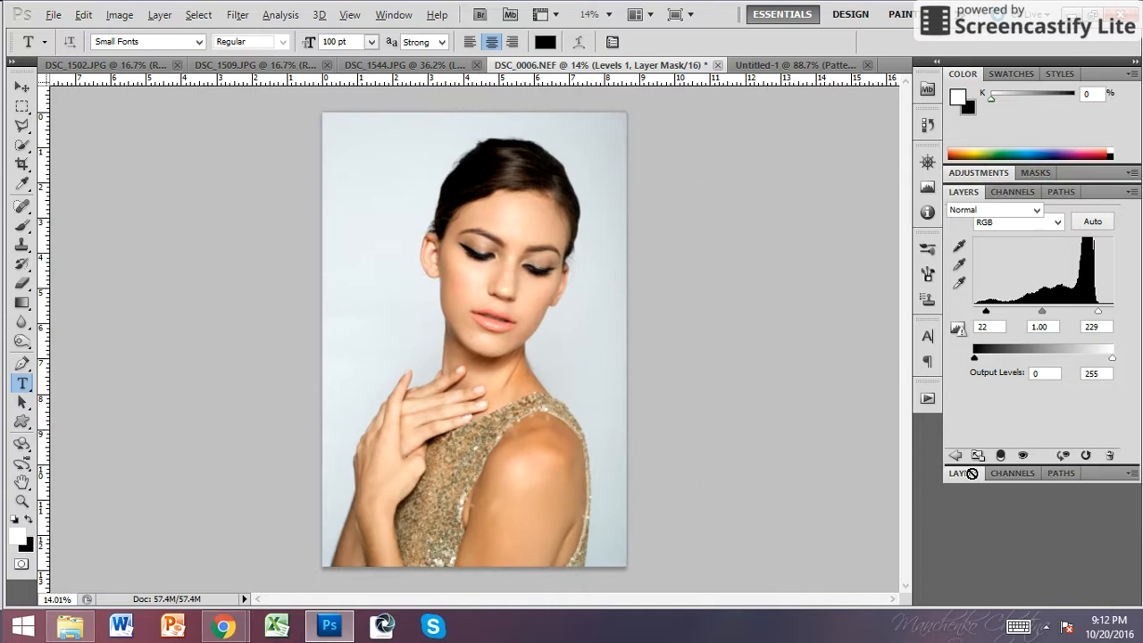
left_click(1131, 192)
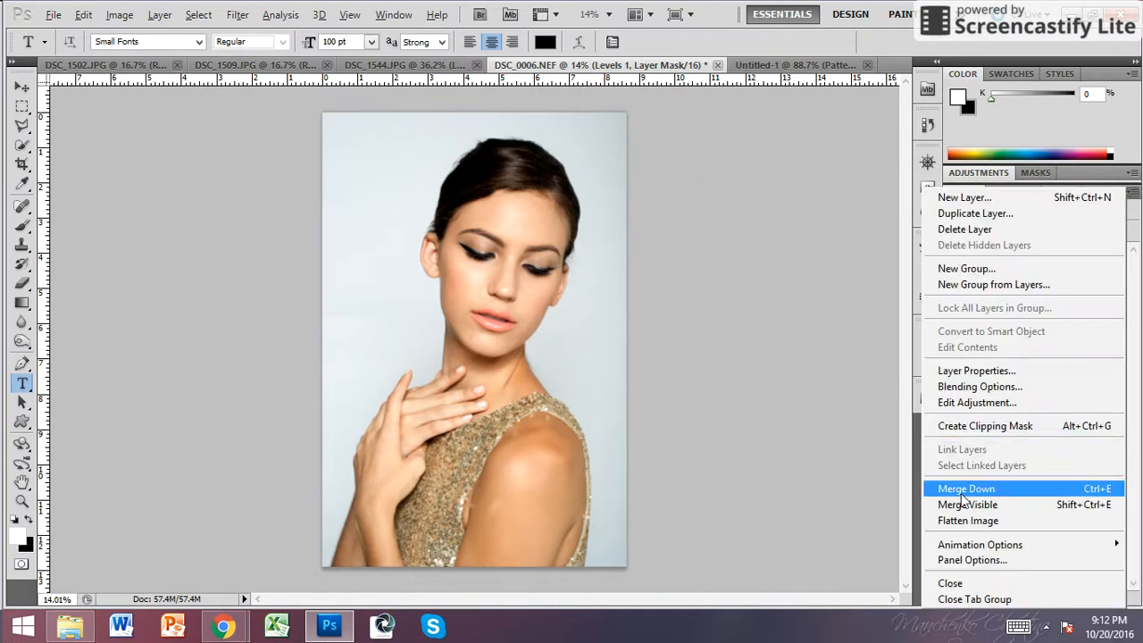
left_click(964, 523)
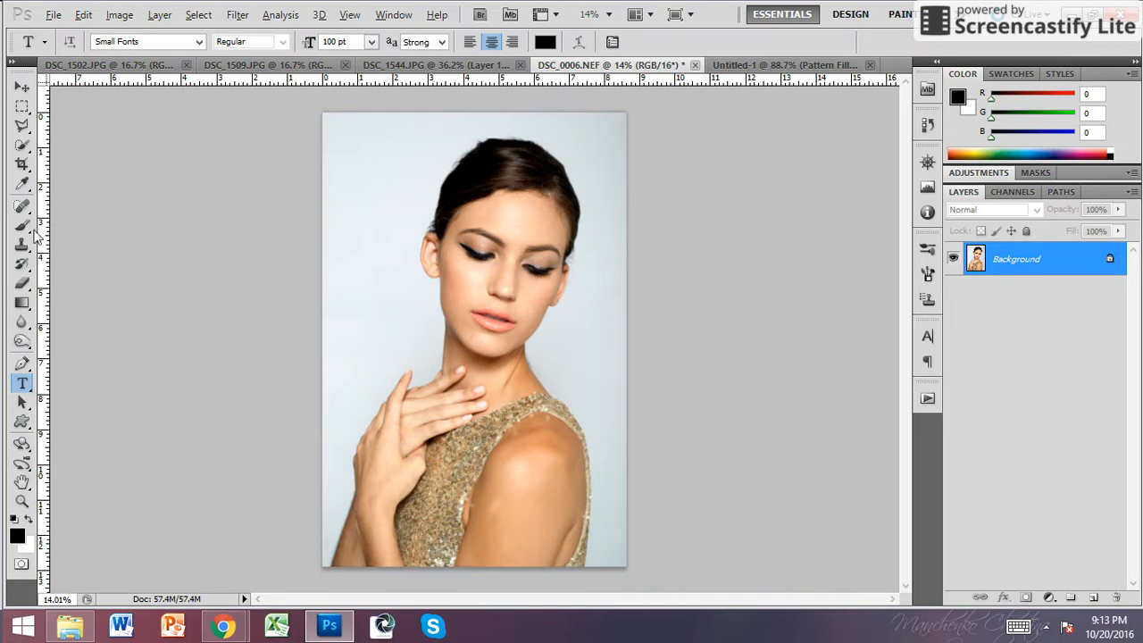
Select the whole woman, including her hands, arms and sequined dress, with the Quick Selection tool.
left_click(22, 147)
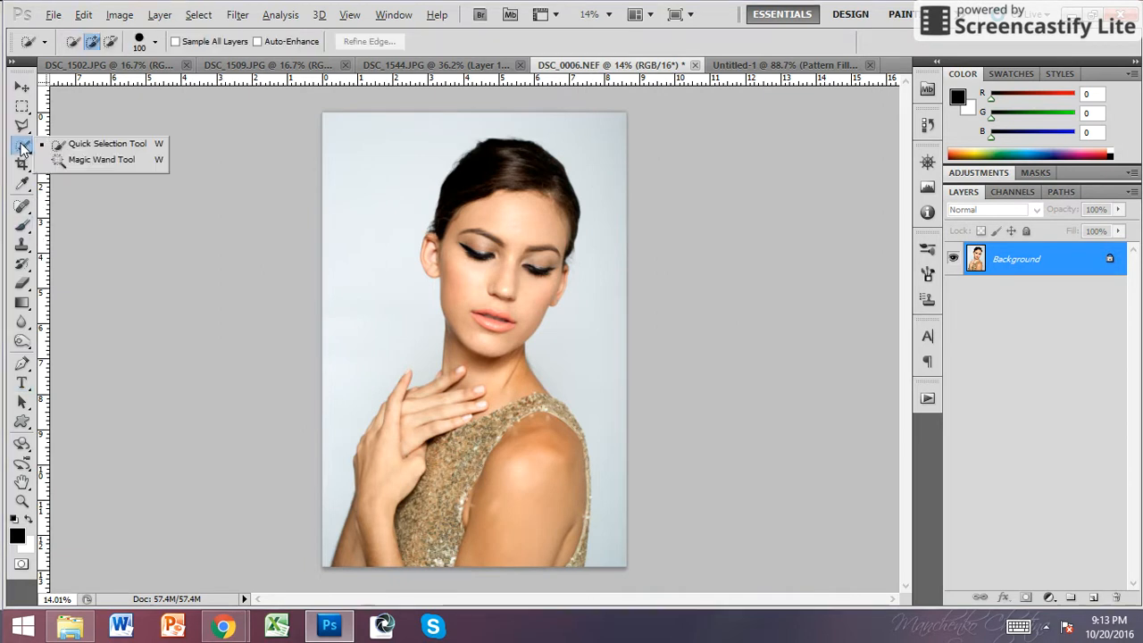
left_click(90, 146)
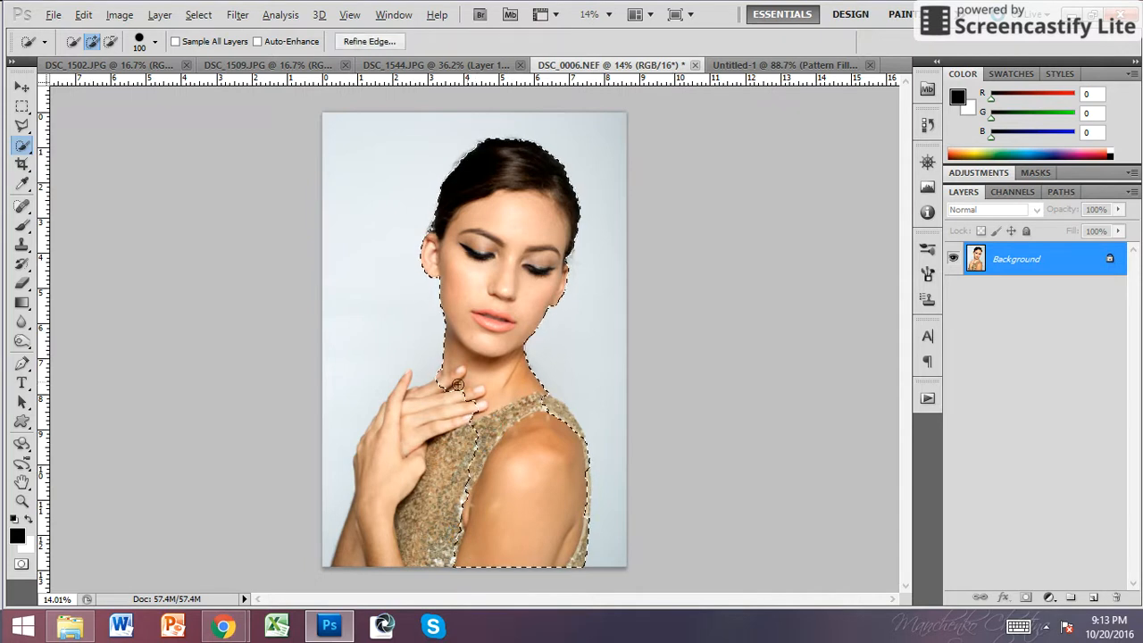
left_click(505, 476)
mouse_move(496, 471)
left_mouse_down()
mouse_move(387, 427)
mouse_move(396, 398)
left_mouse_up()
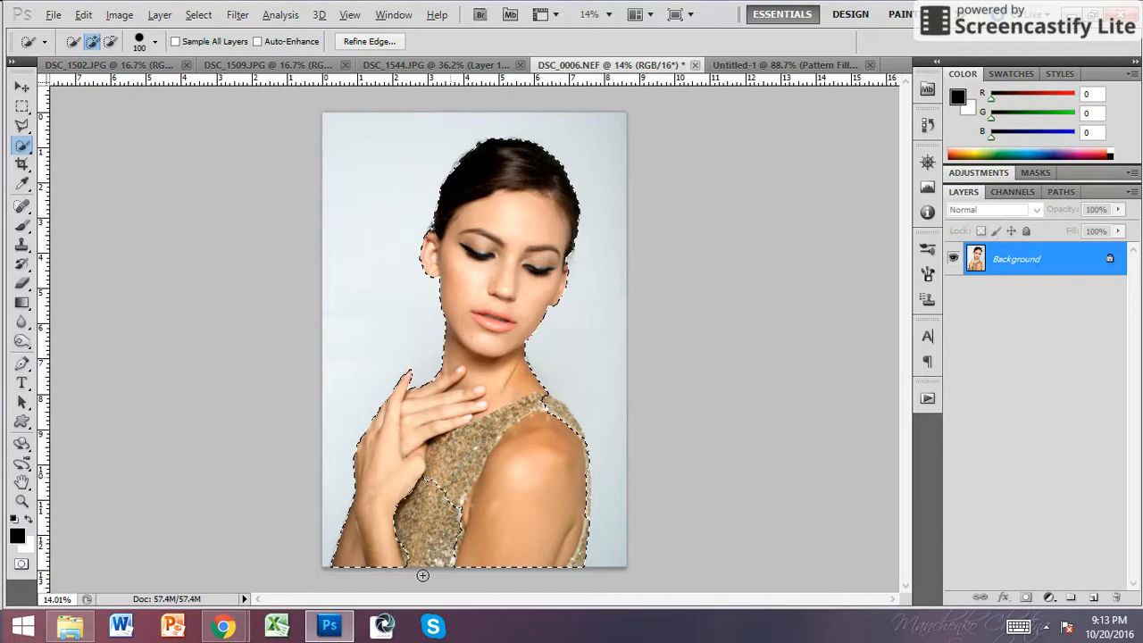
left_click_drag(428, 551, 450, 513)
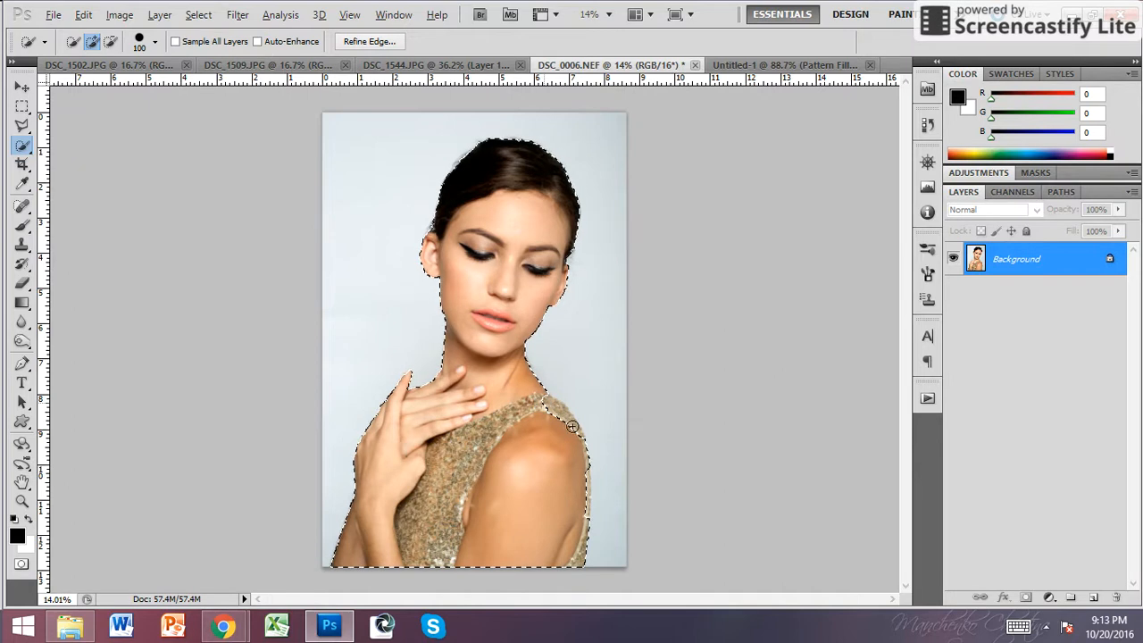
left_click_drag(570, 427, 582, 476)
left_click_drag(584, 478, 583, 488)
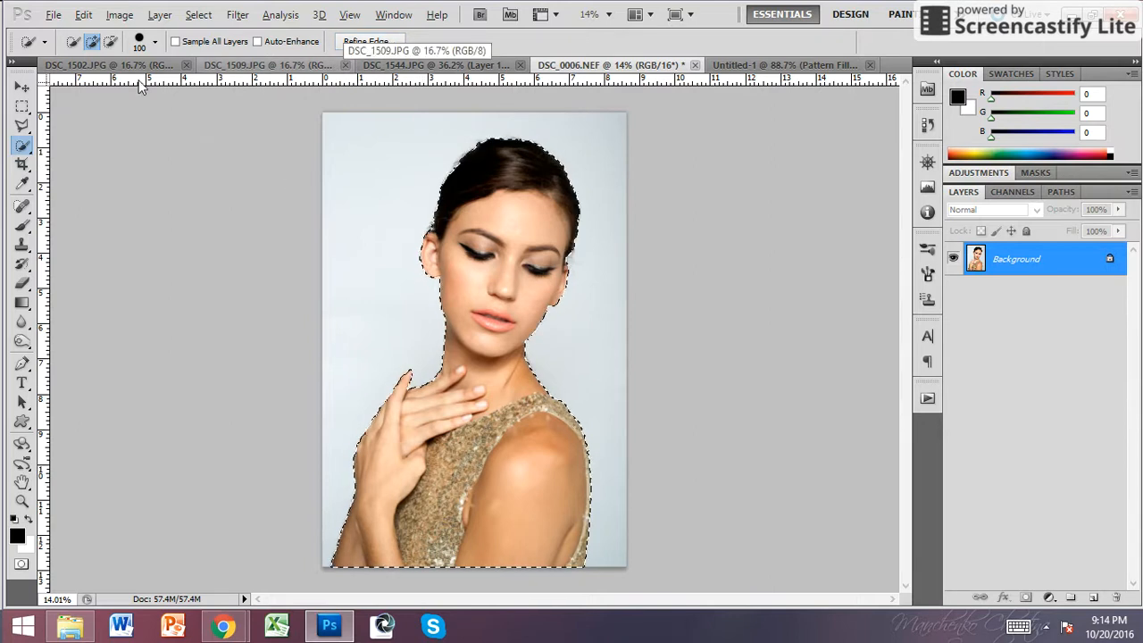
left_click(110, 42)
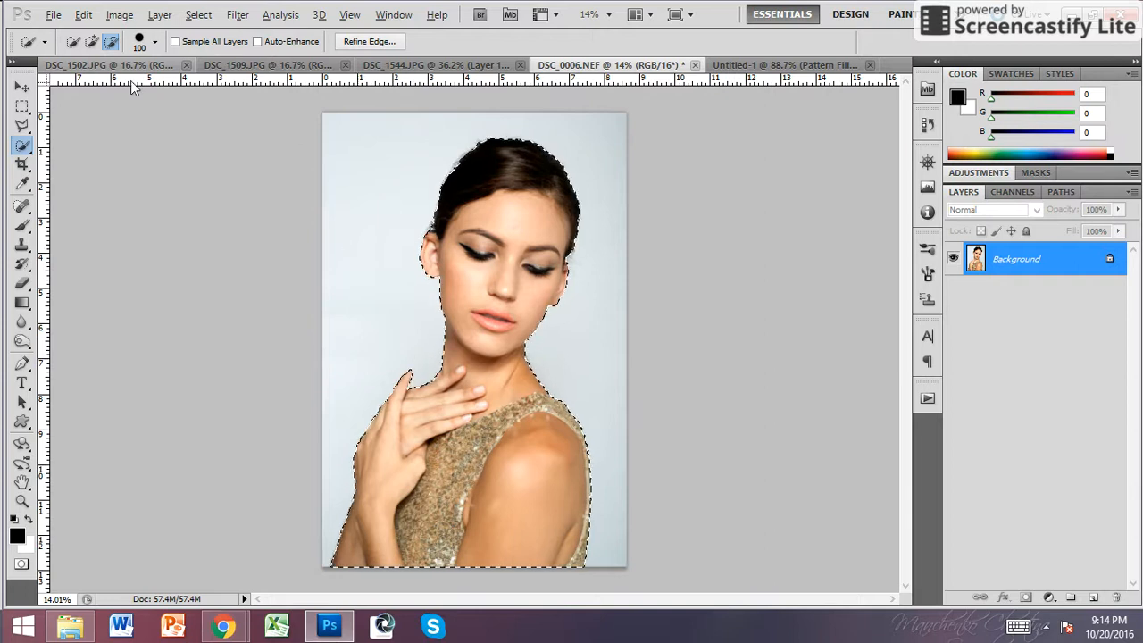
left_click(92, 42)
Refine the selection's edge with Smooth 23 and Feather 3.8 px, output to a selection.
left_click(379, 48)
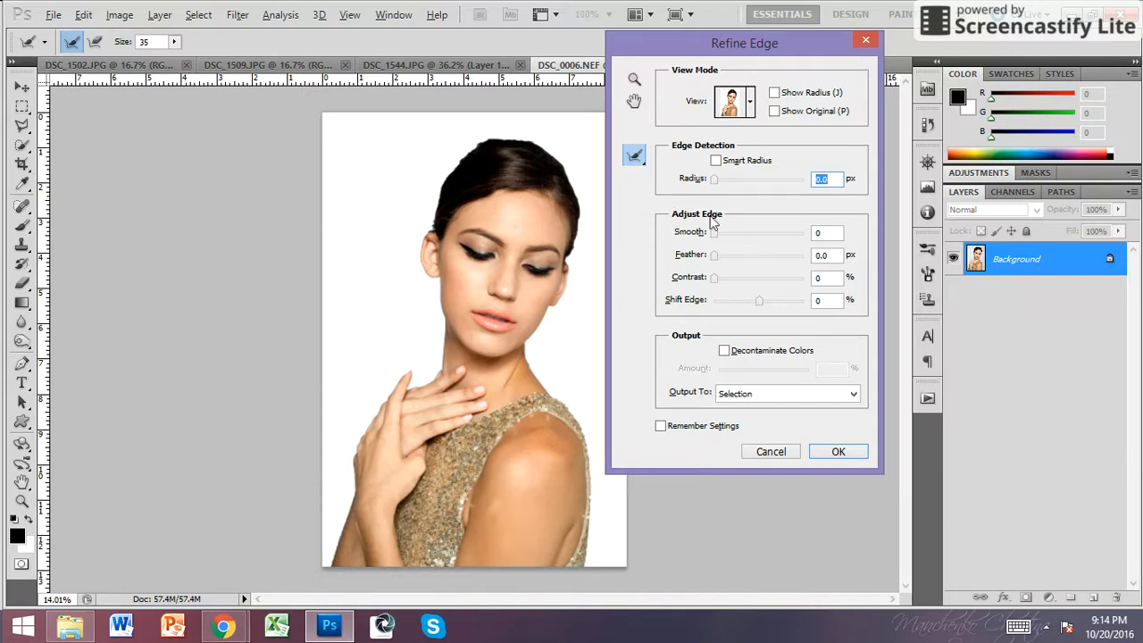
left_click_drag(714, 233, 729, 237)
left_click_drag(710, 258, 729, 259)
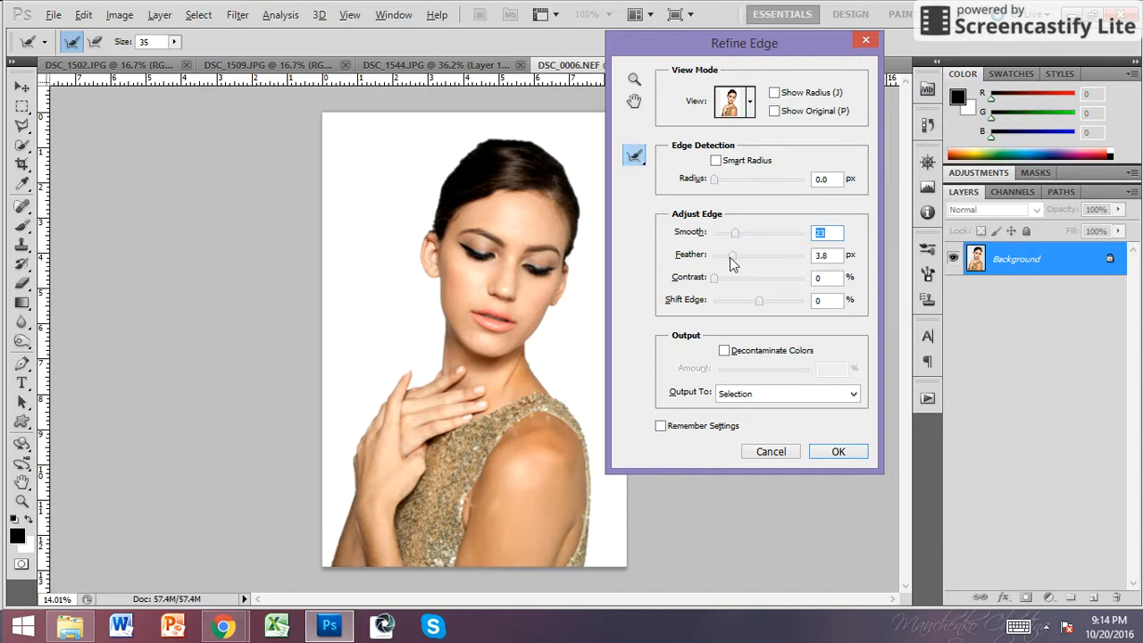
left_click_drag(730, 257, 732, 258)
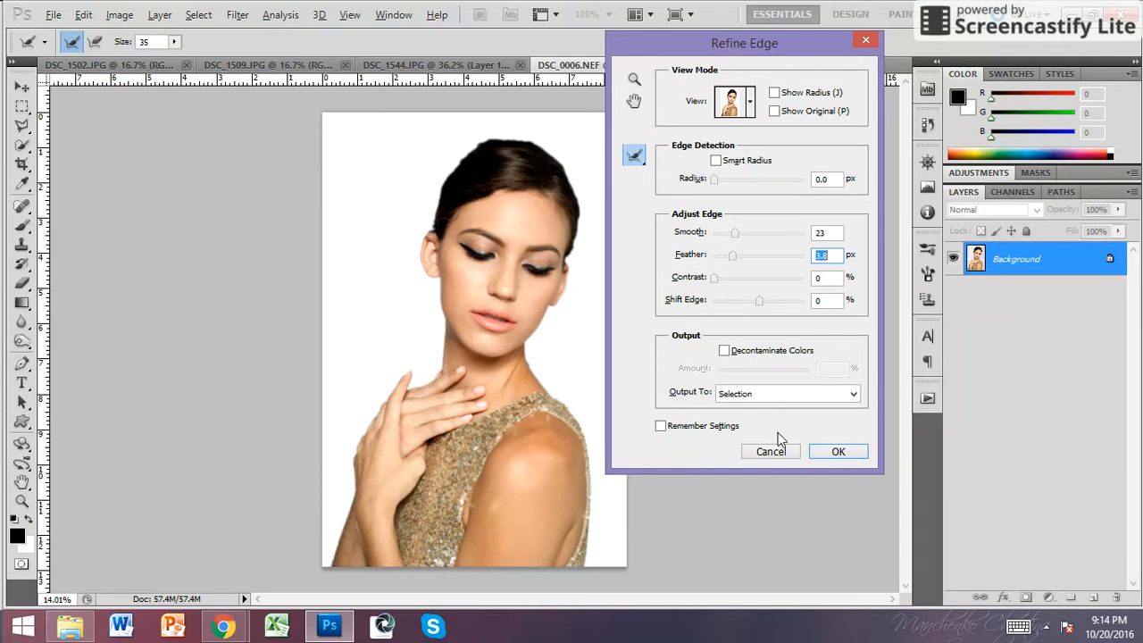
left_click(837, 452)
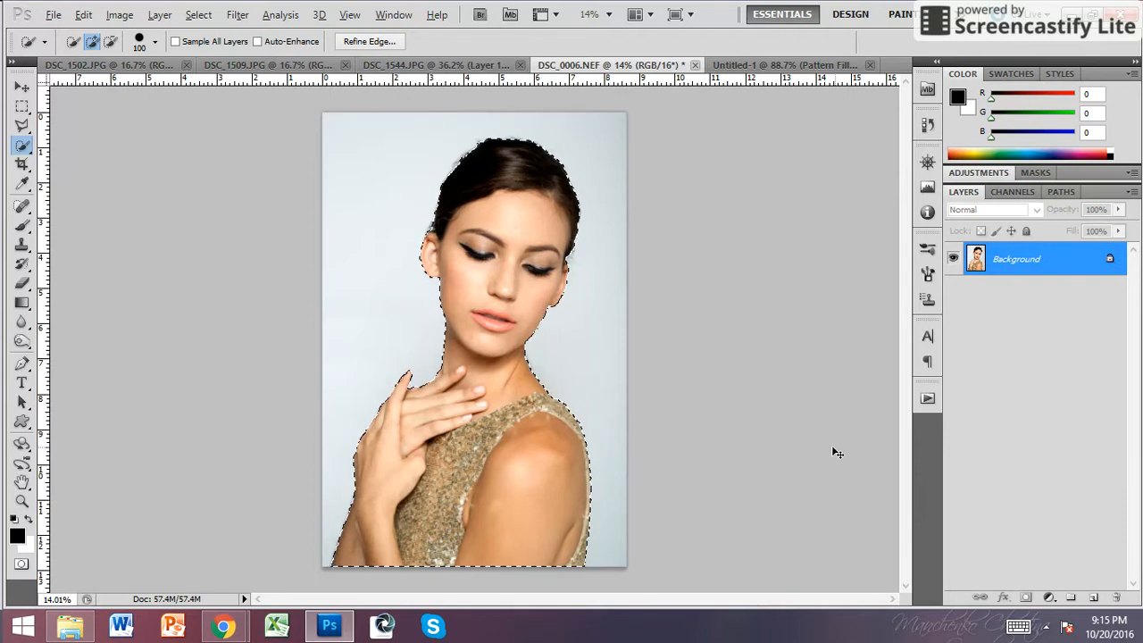
Copy the selected woman to a new layer and hide the Background layer.
key("ctrl+j")
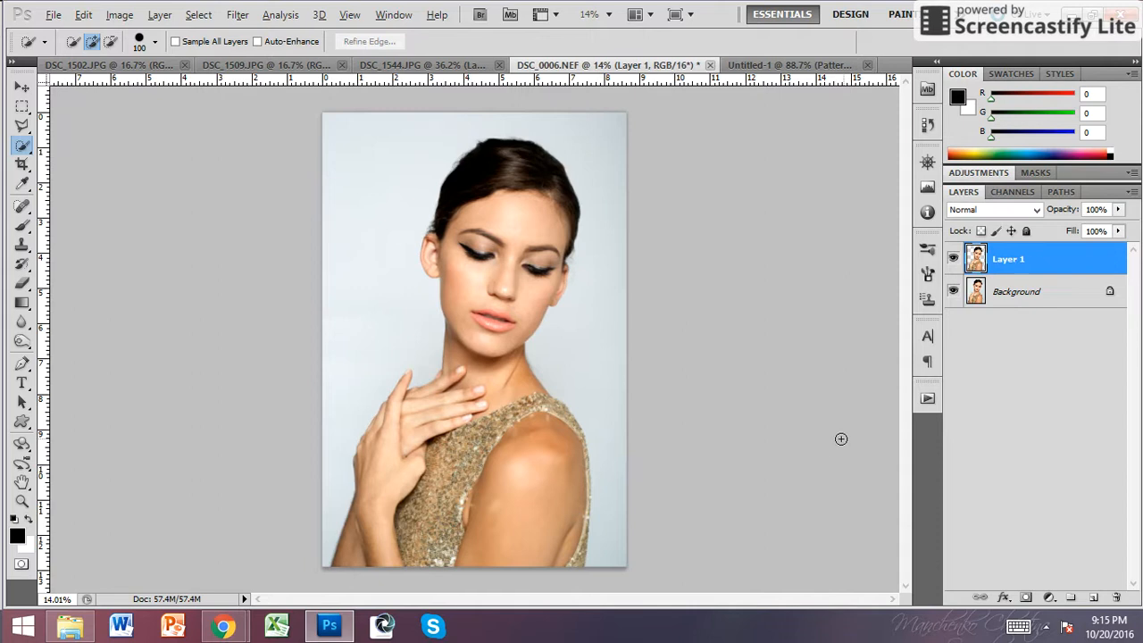
left_click(953, 293)
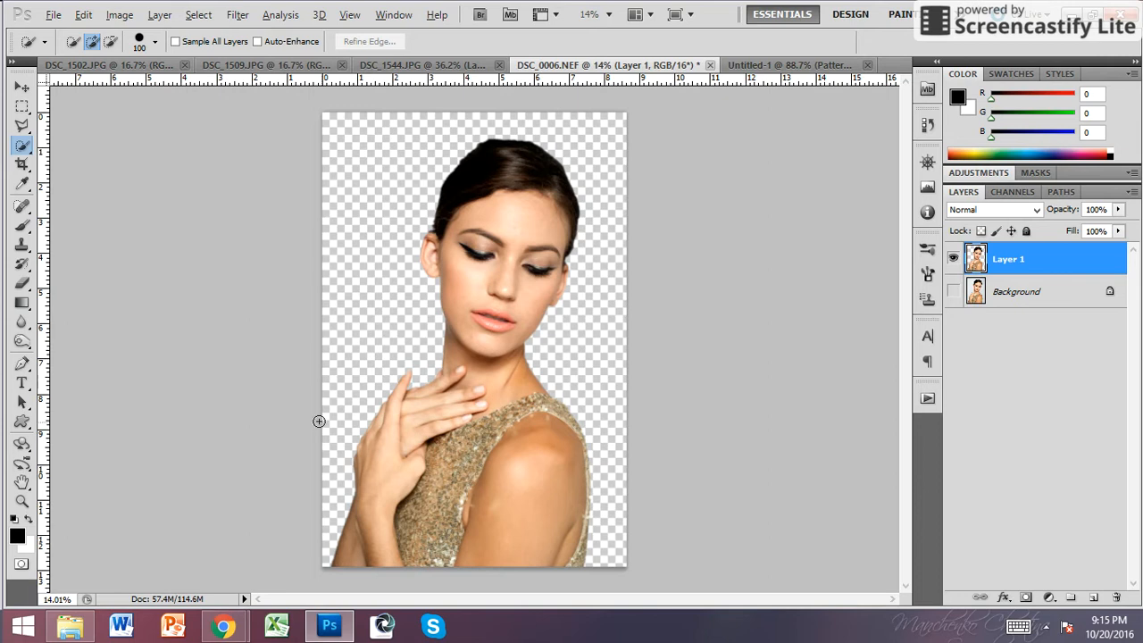
Add a black solid color fill layer and place it beneath the cut-out woman's layer.
left_click(1049, 596)
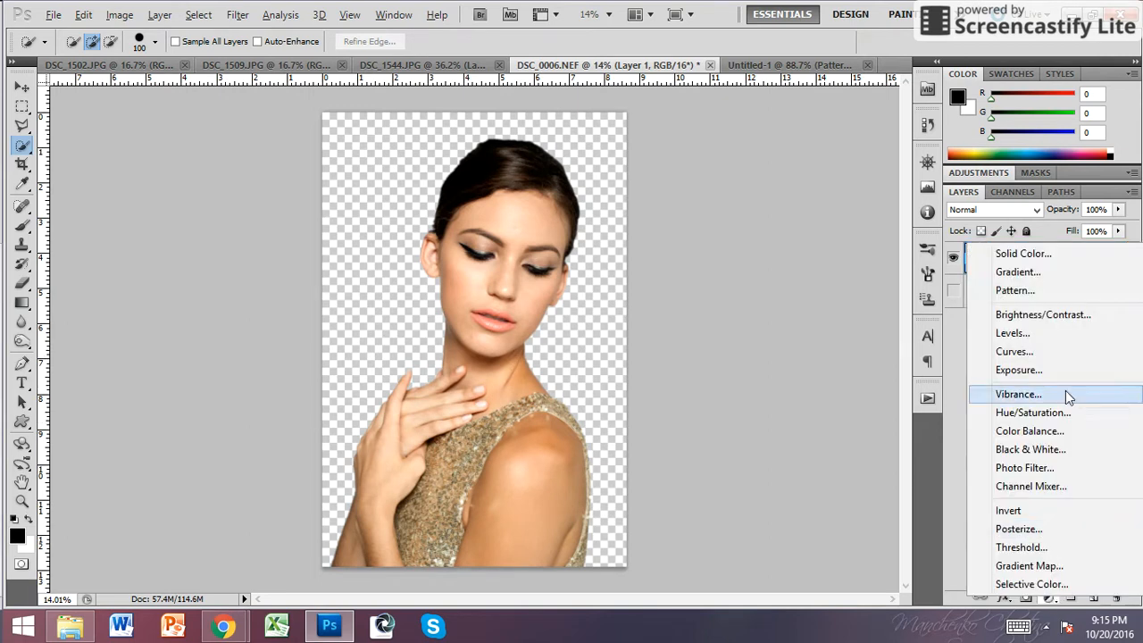
left_click(1077, 253)
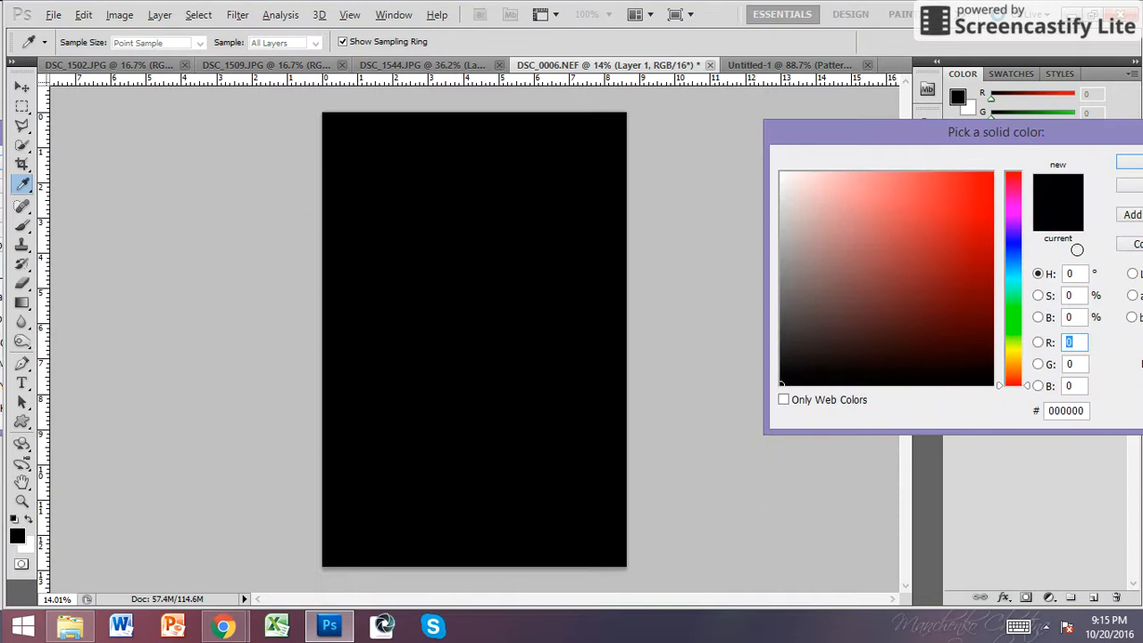
left_click_drag(1033, 136, 831, 138)
left_click(958, 179)
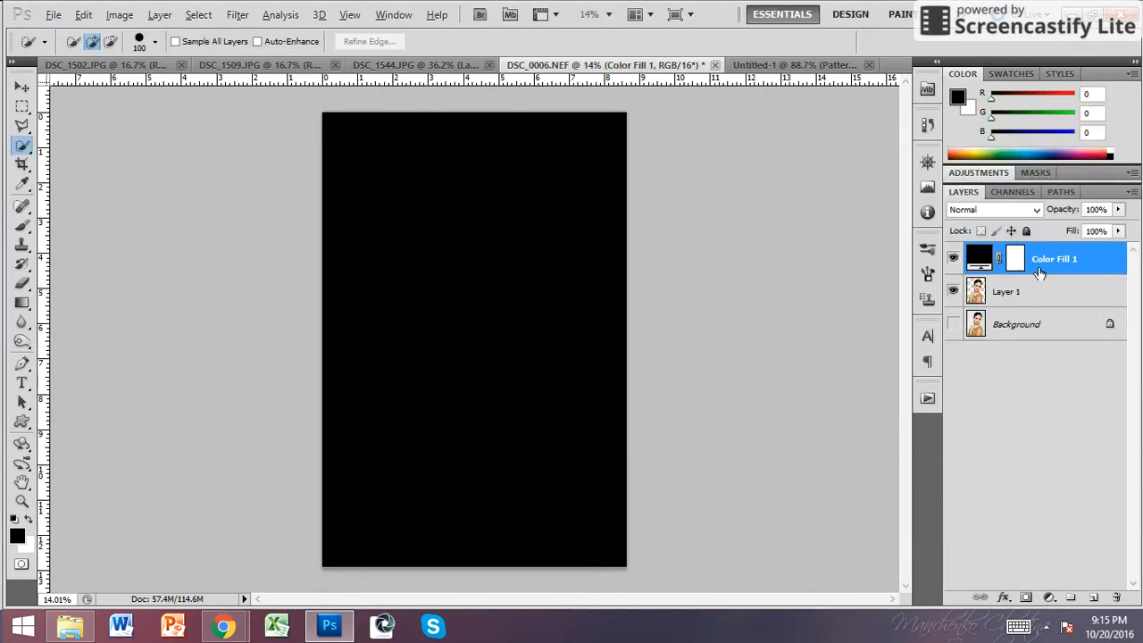
left_click_drag(1051, 271, 1054, 300)
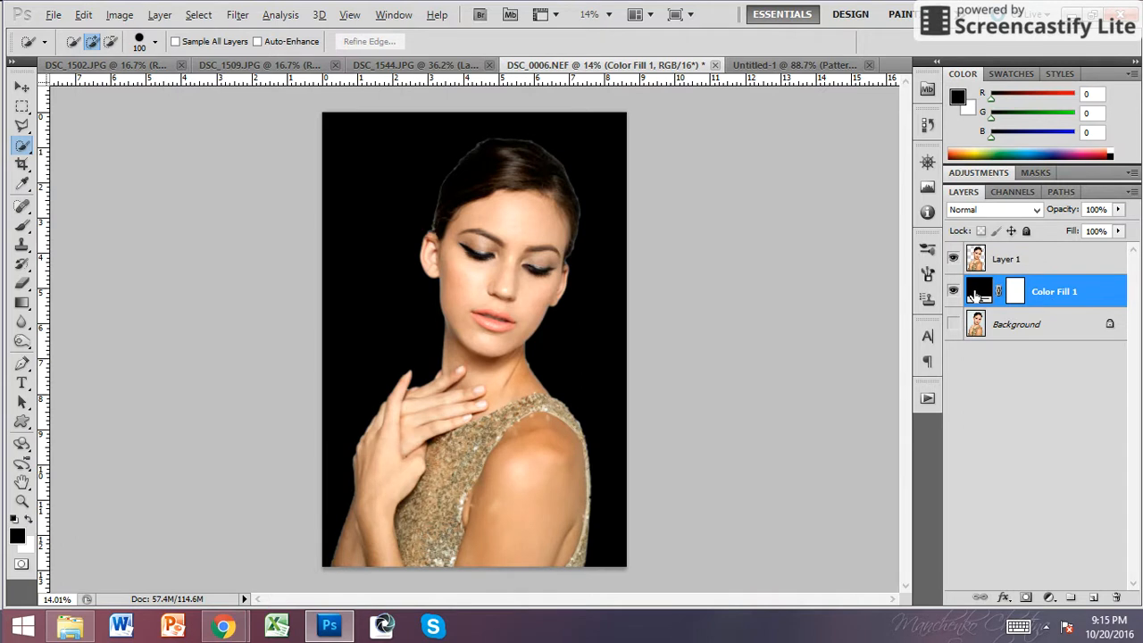
Change the color fill to the orange skin tone cb9061, sampled from the woman's shoulder.
double_click(976, 293)
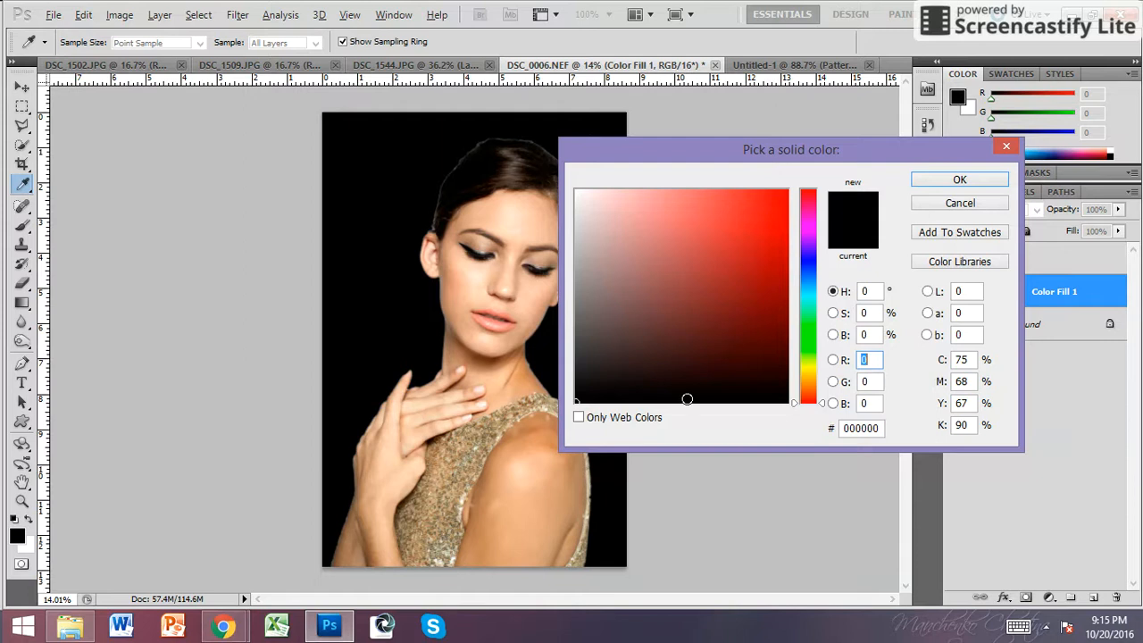
left_click(534, 440)
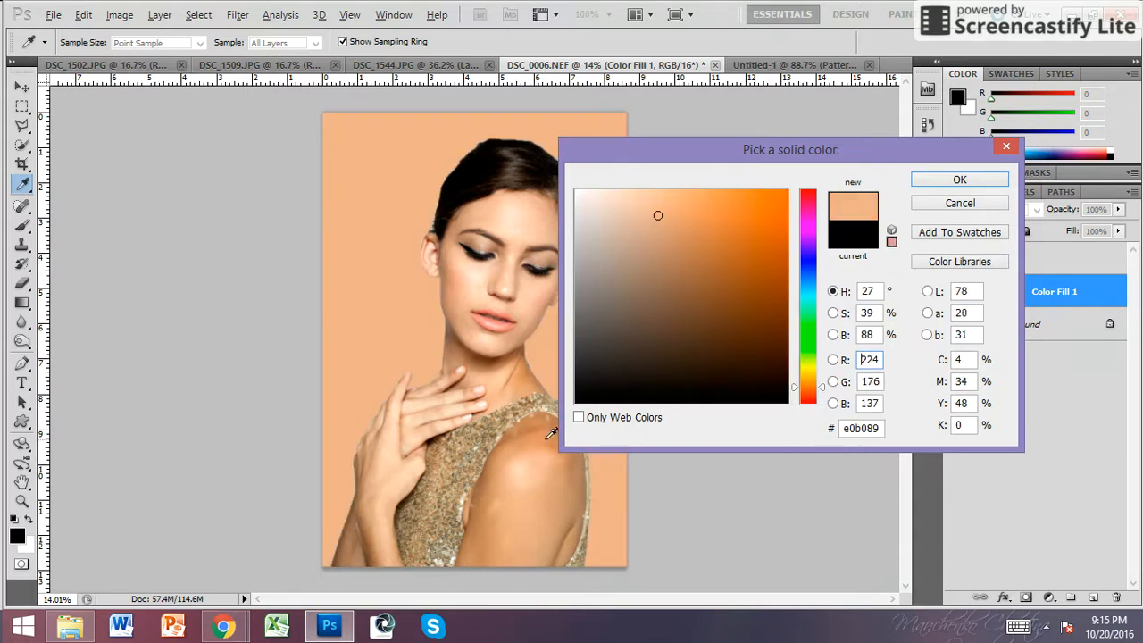
left_click(551, 433)
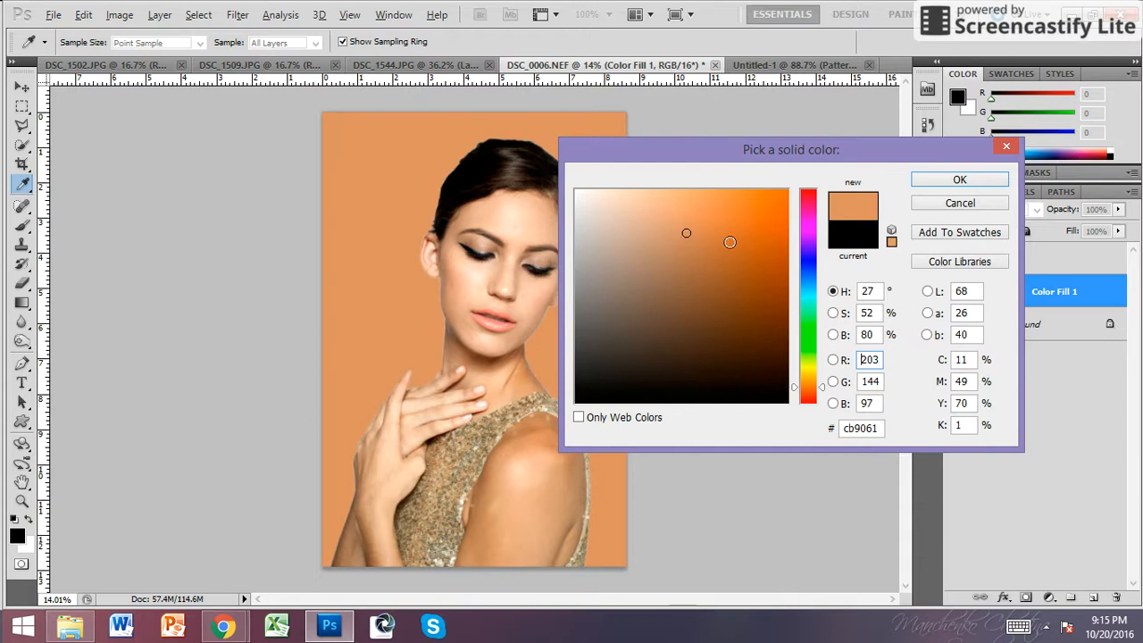
left_click(990, 180)
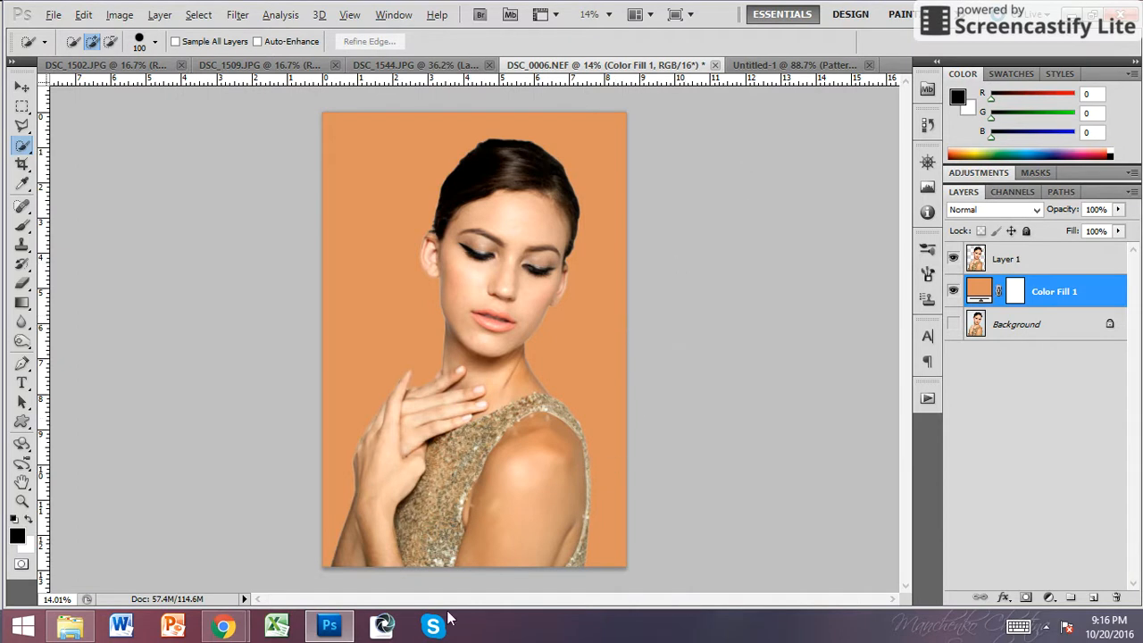
Switch to Chrome and preview the green and yellow grid collage in the Anthony Gerace image results.
mouse_move(224, 627)
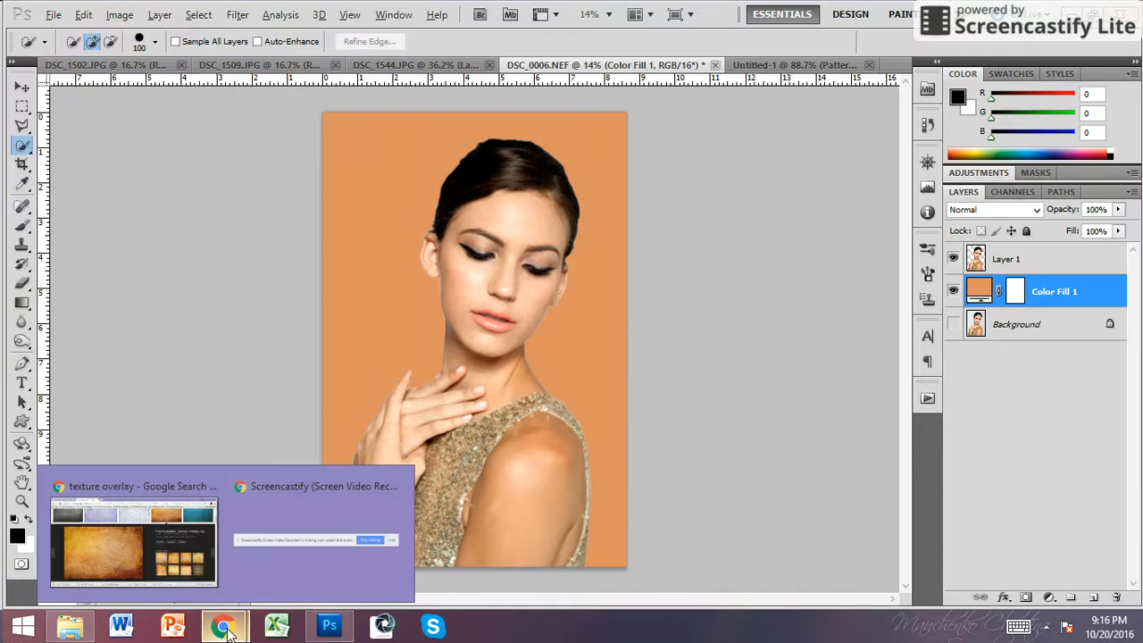
left_click(149, 576)
left_click(79, 11)
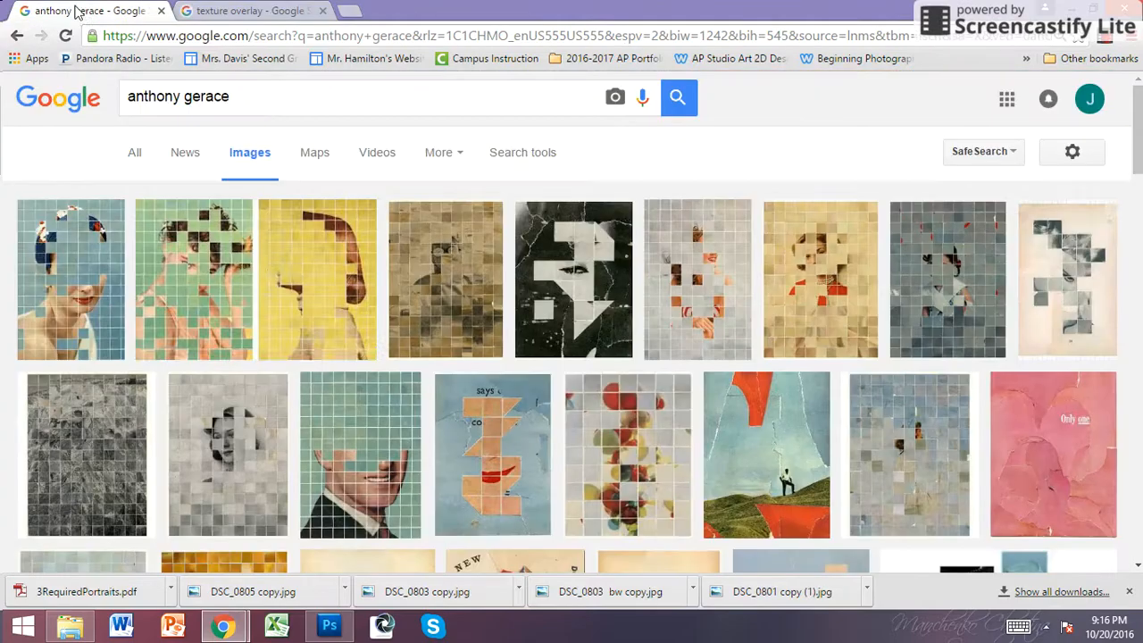
left_click(304, 268)
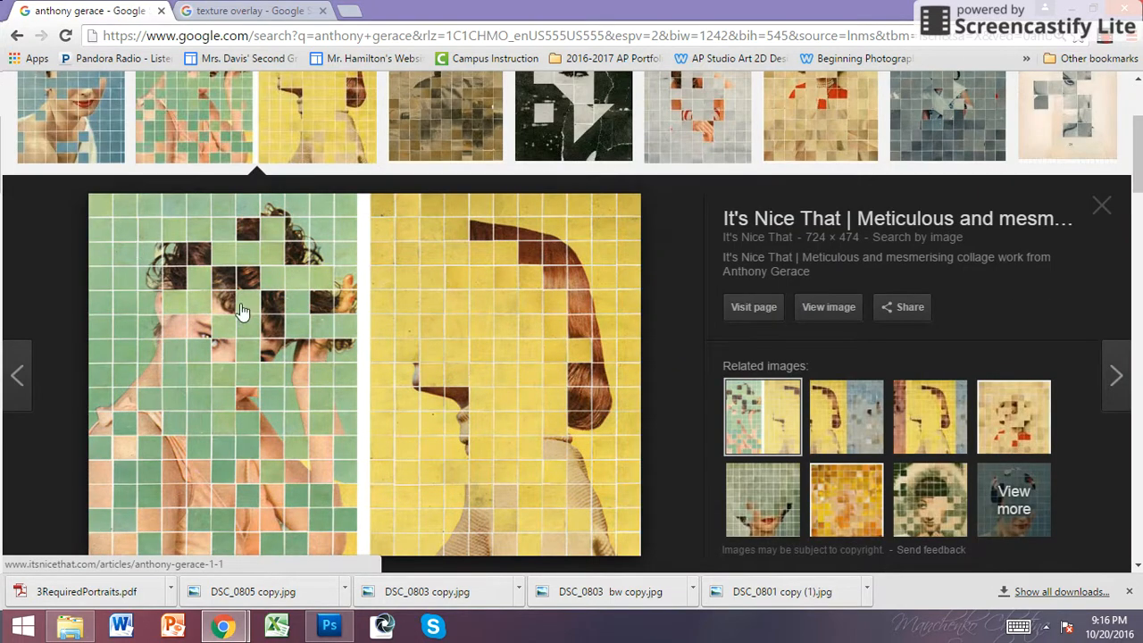
Check the usage rights filter of the texture overlay image search and open the orange vintage paper texture at full size.
left_click(259, 12)
scroll(569, 280, "up", 3)
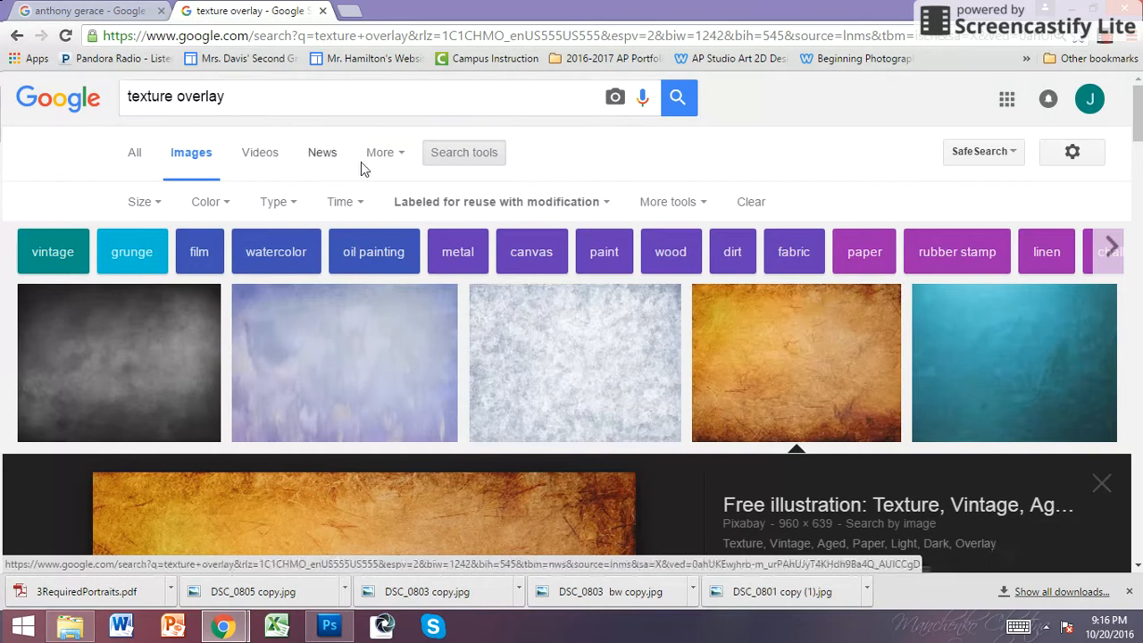
left_click(461, 156)
left_click(460, 155)
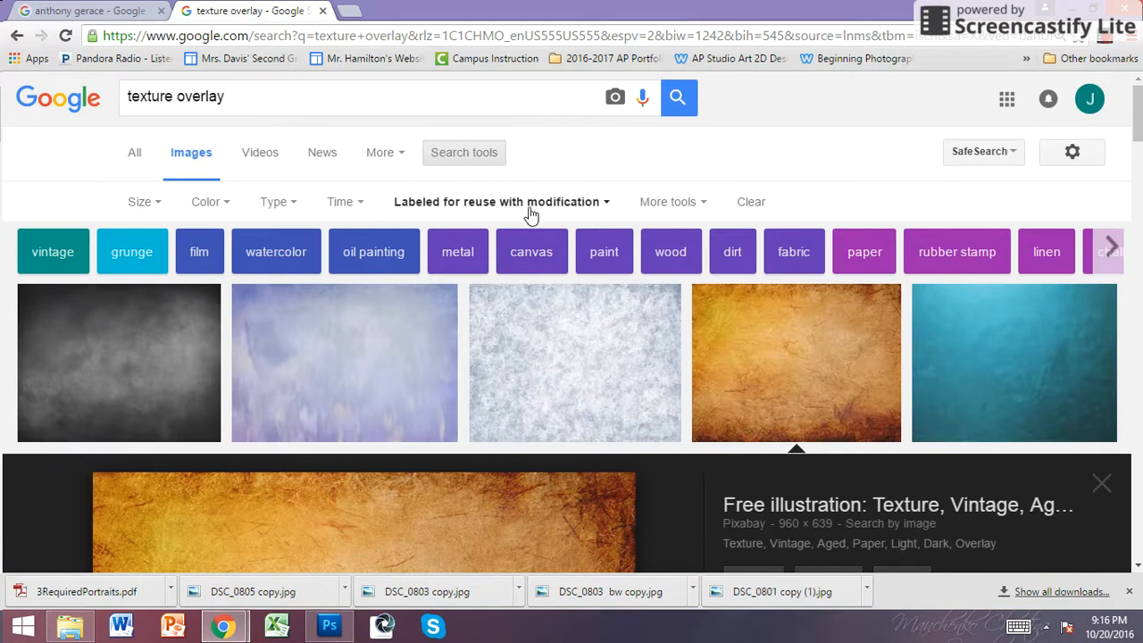
left_click(607, 204)
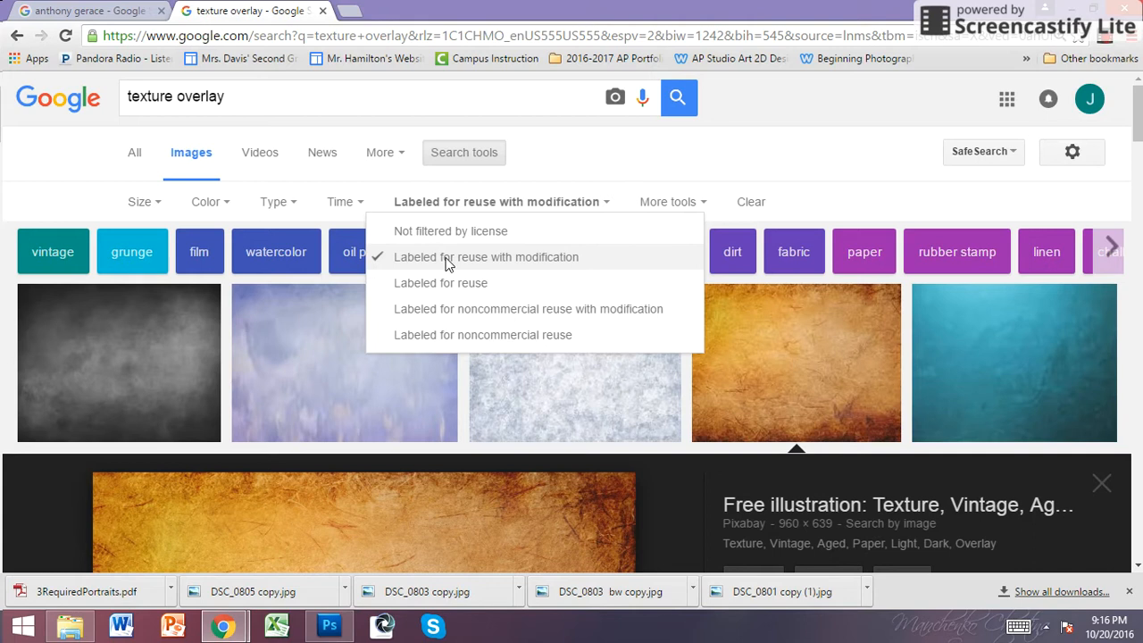
left_click(582, 165)
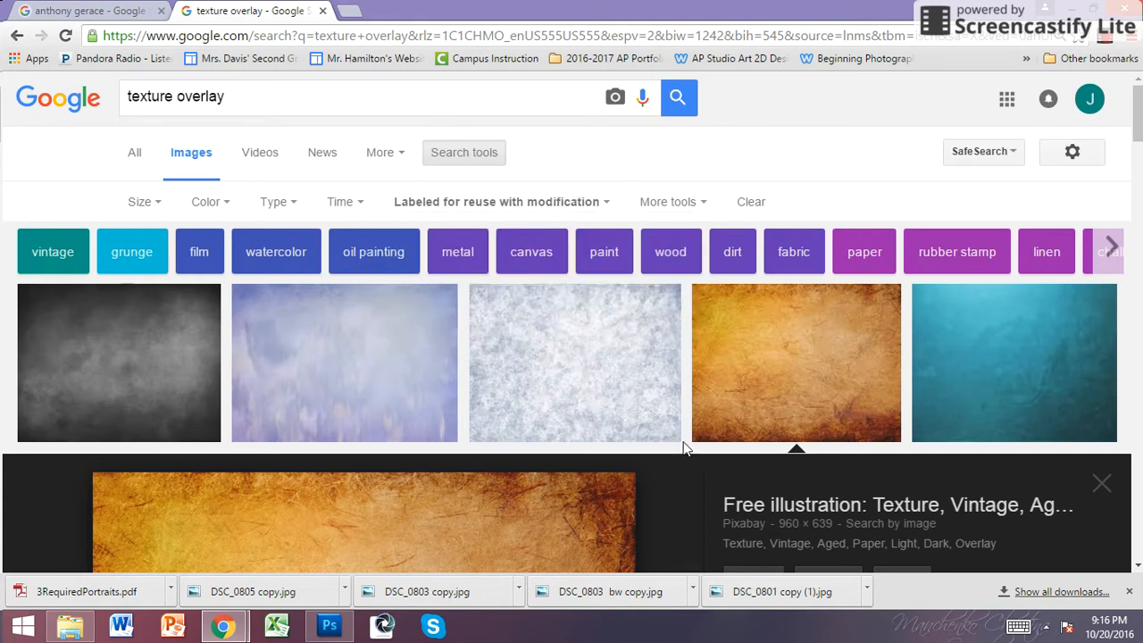
scroll(251, 397, "down", 4)
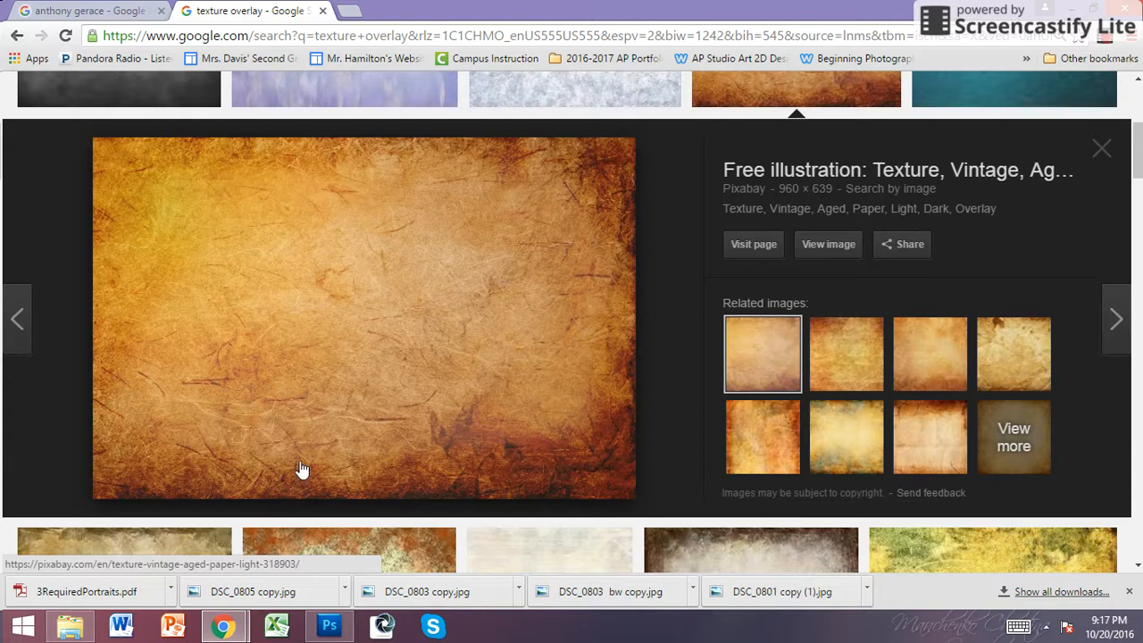
left_click(832, 244)
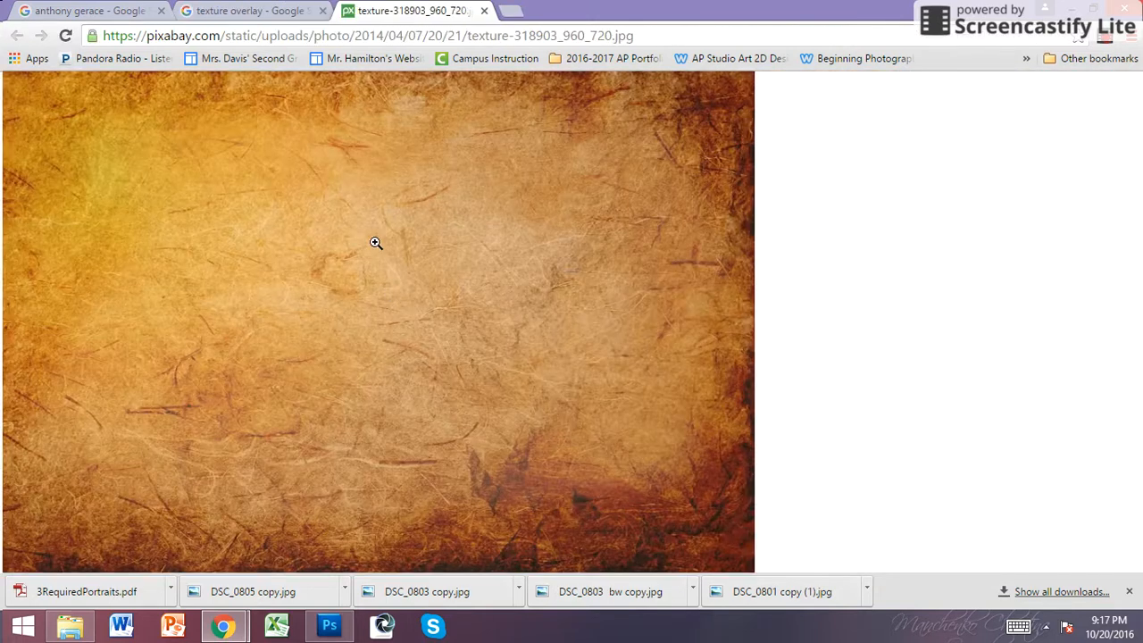
Copy the orange paper texture image, switch to Photoshop and paste it into the portrait document above the color fill layer.
right_click(376, 242)
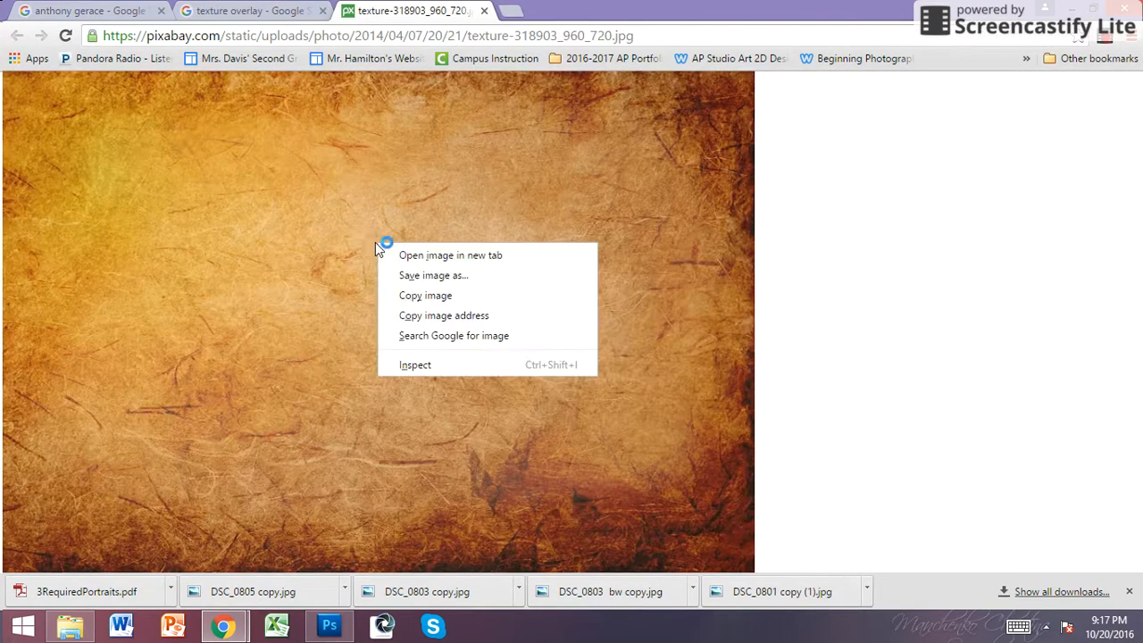
left_click(447, 295)
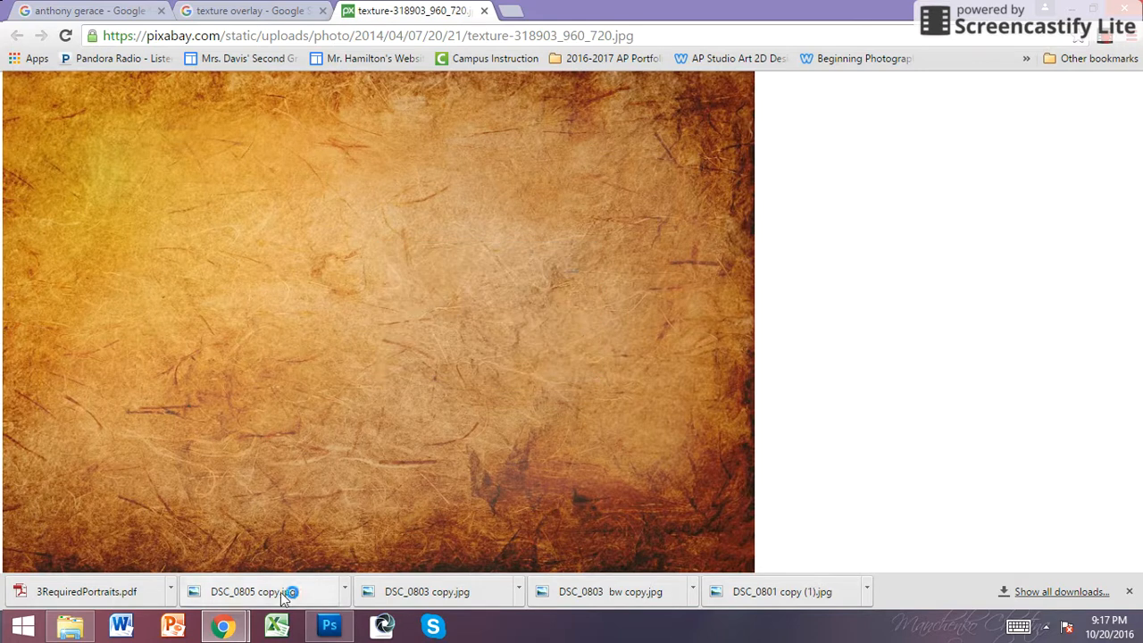
left_click(328, 625)
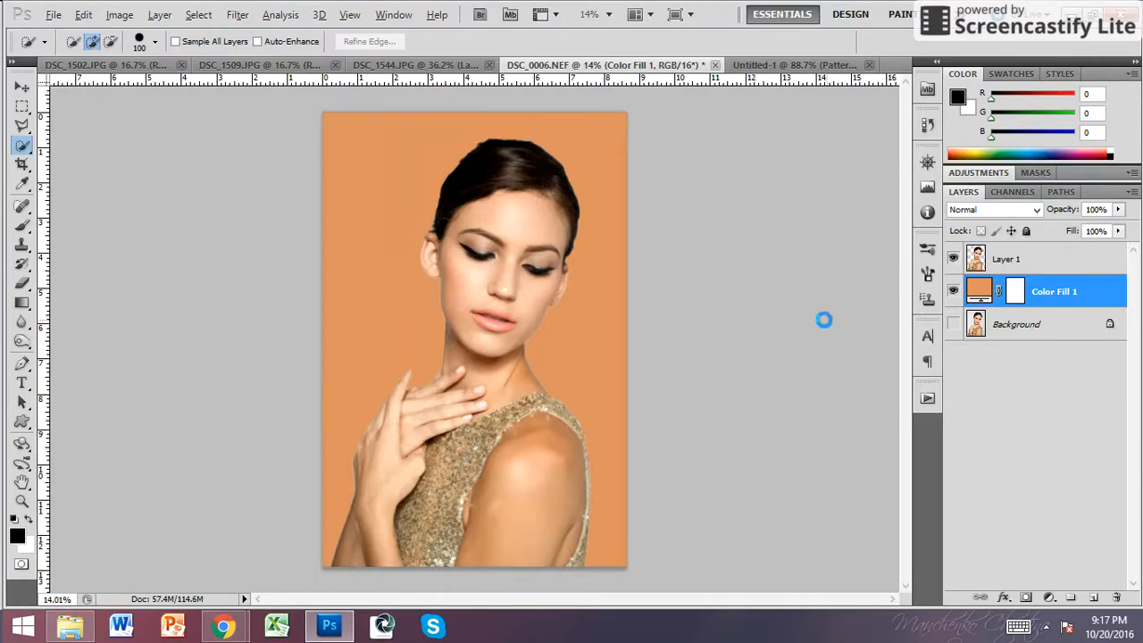
key("ctrl+v")
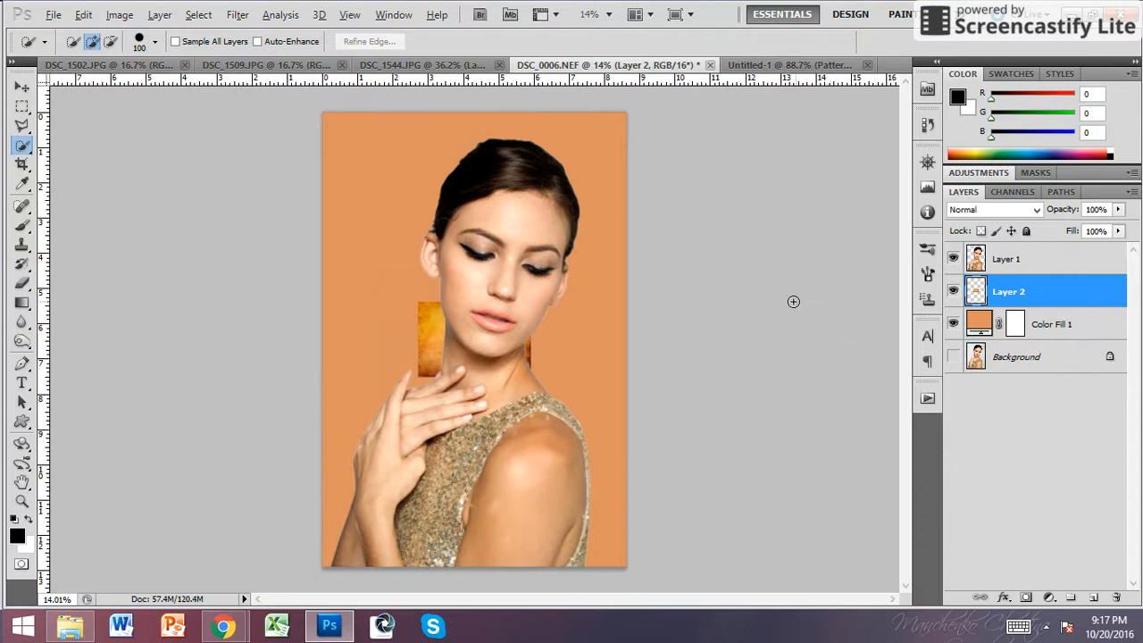
Align the pasted texture with the canvas's upper-left corner and stretch it to 270% width and about 606% height to cover the whole canvas.
key("v")
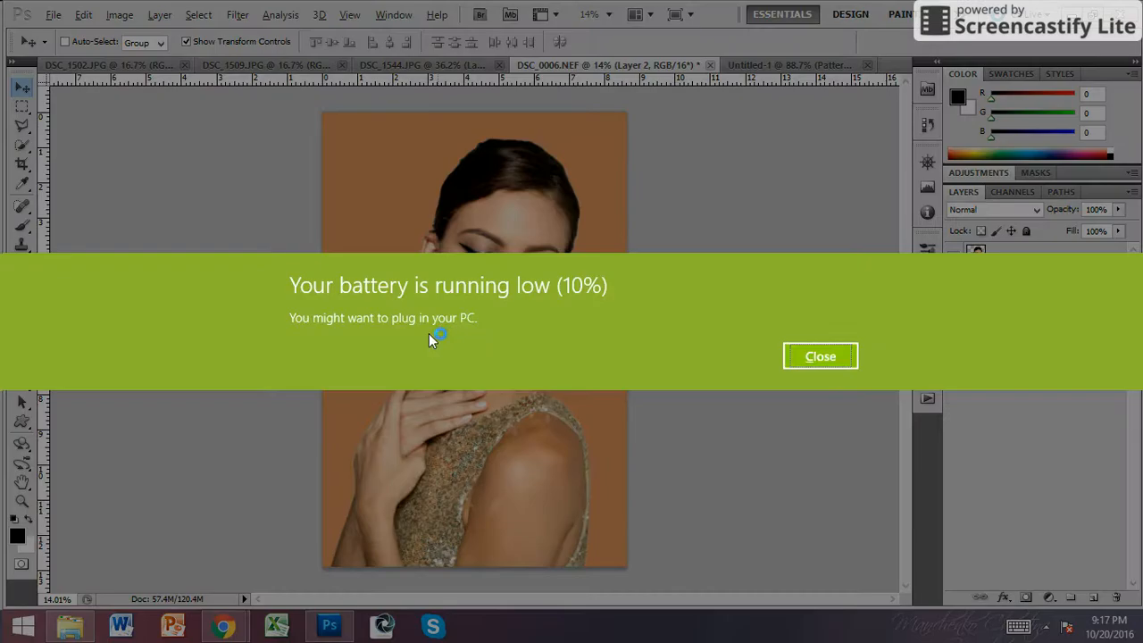
left_click(831, 360)
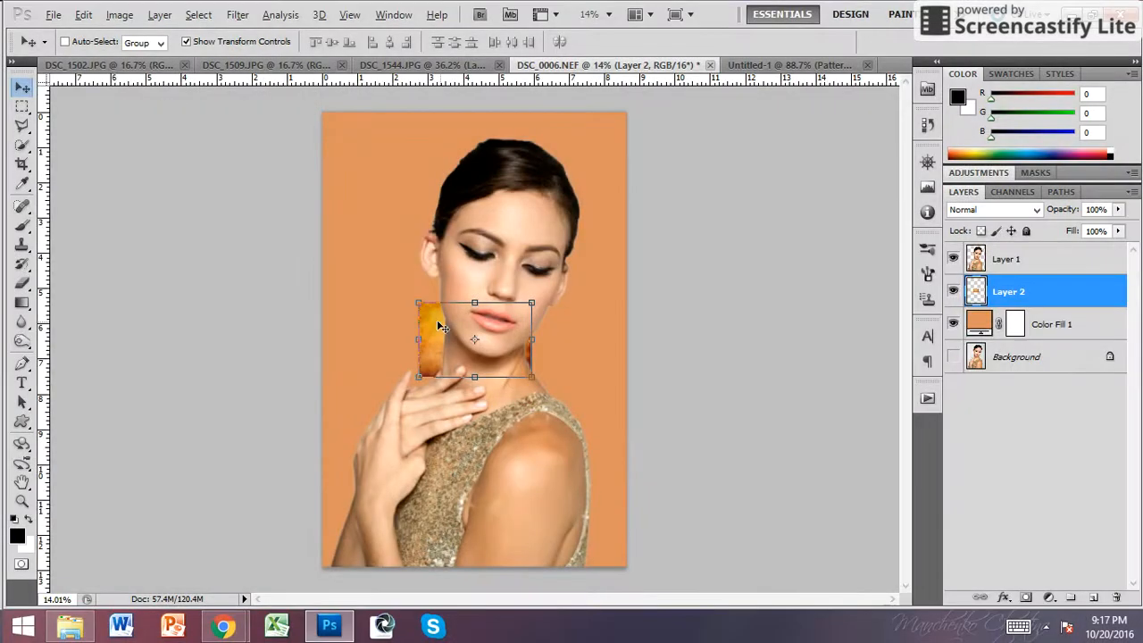
left_click_drag(395, 311, 314, 121)
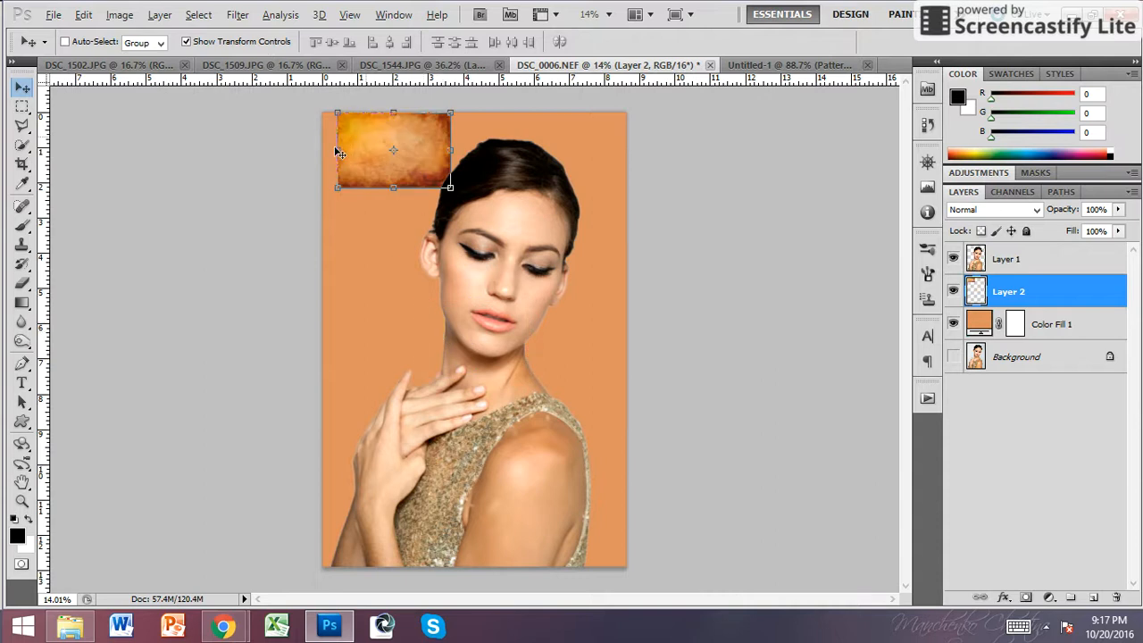
left_click_drag(341, 153, 345, 137)
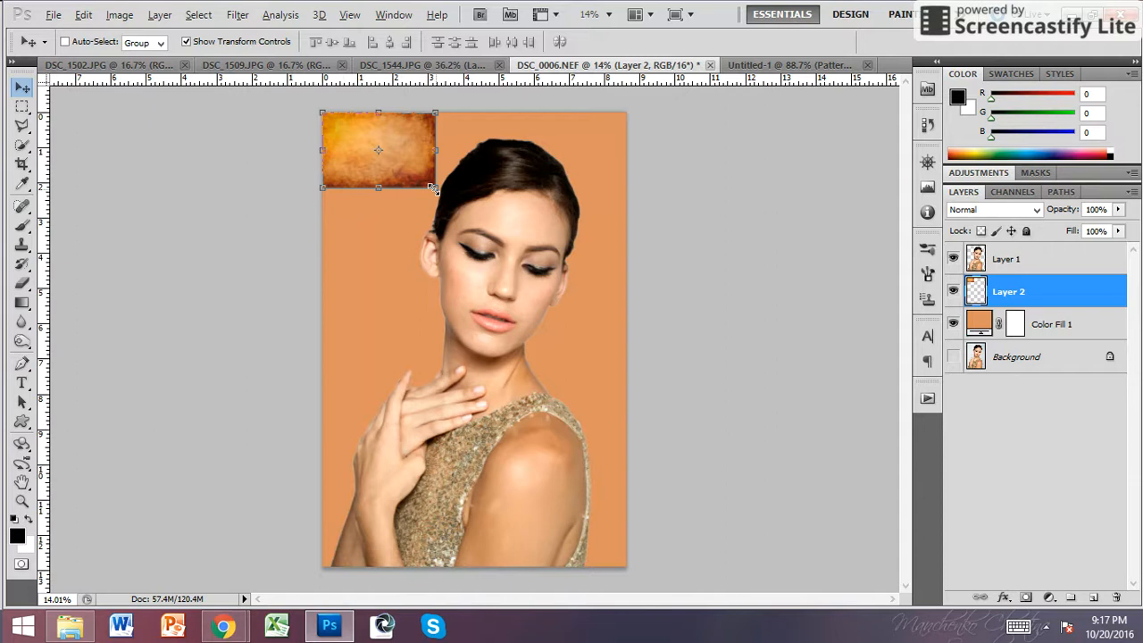
left_click(433, 188)
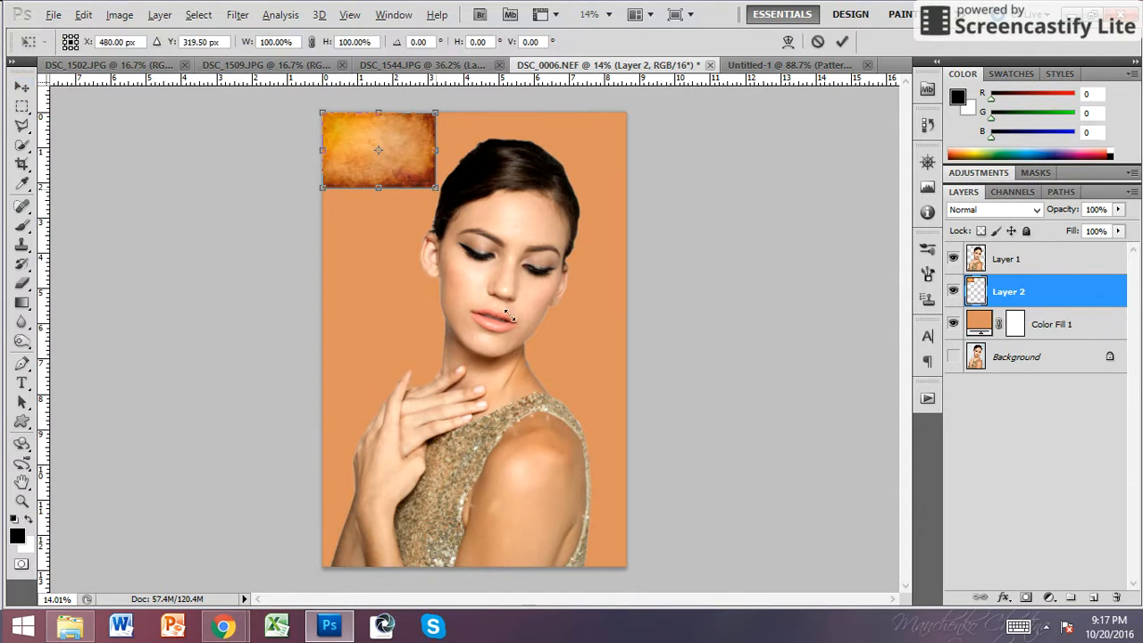
left_click_drag(531, 352, 623, 567)
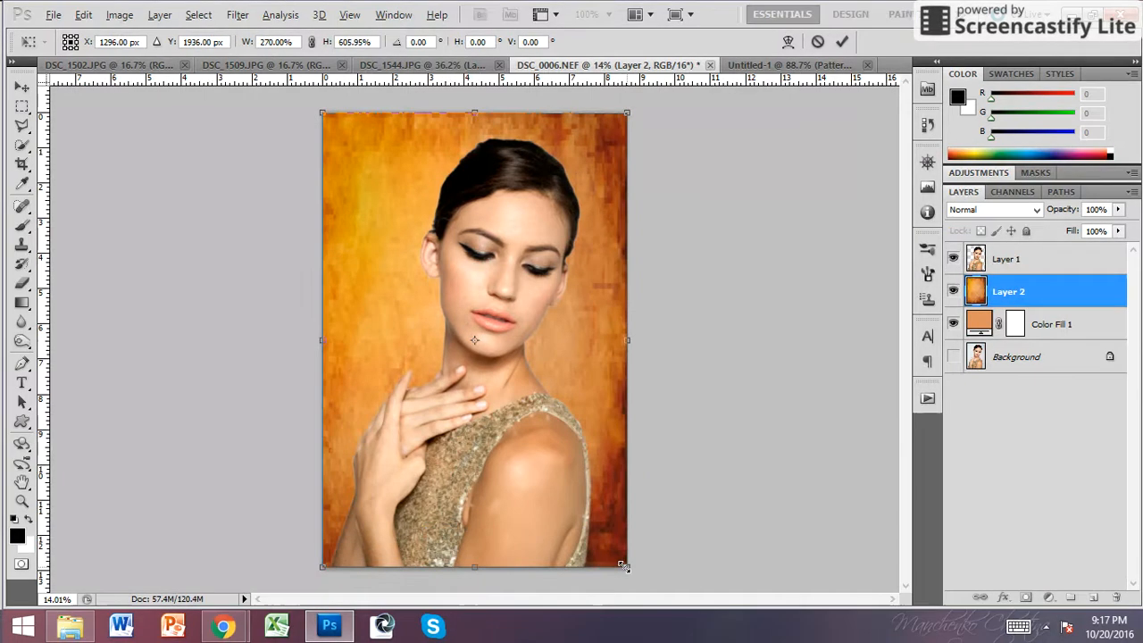
left_click(841, 41)
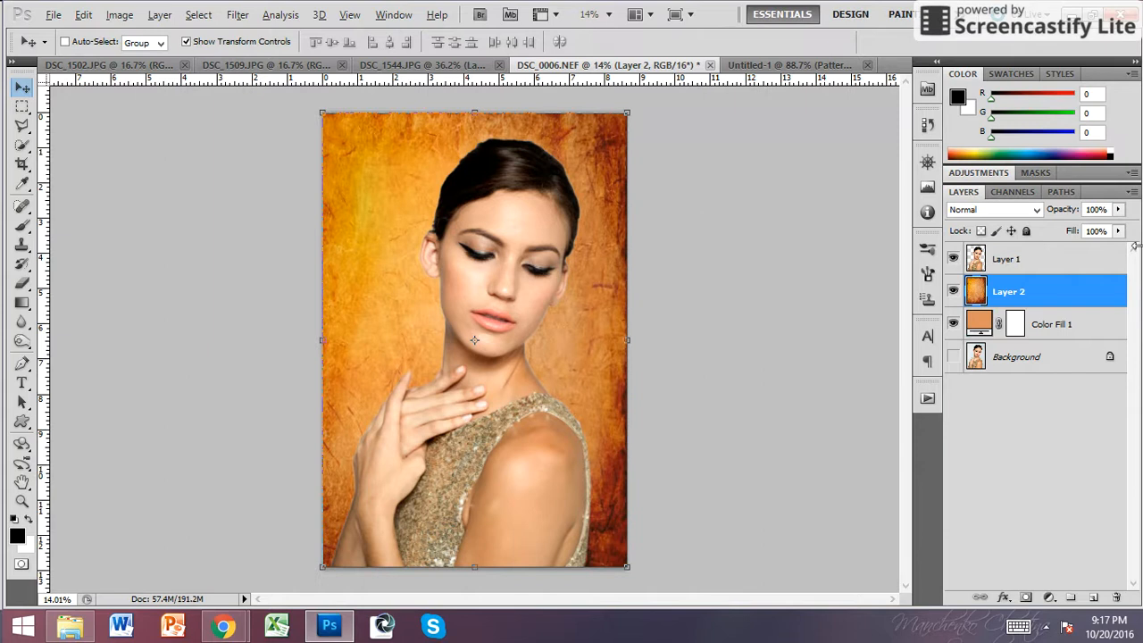
Set the texture layer's blend mode to Luminosity and its opacity to 75%.
left_click(1037, 210)
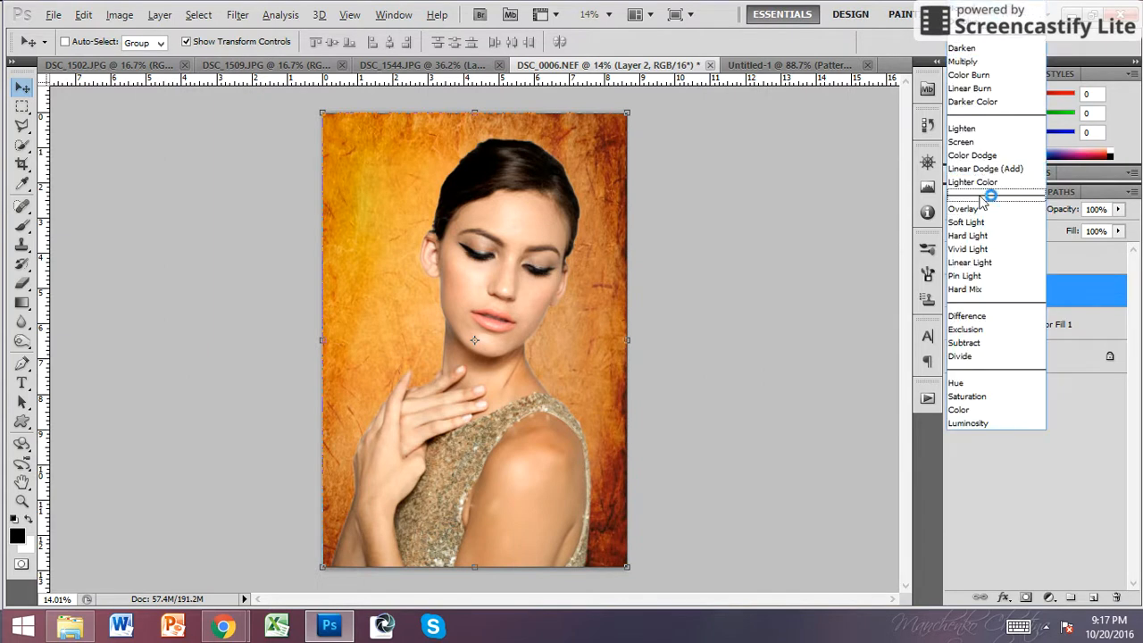
left_click(969, 422)
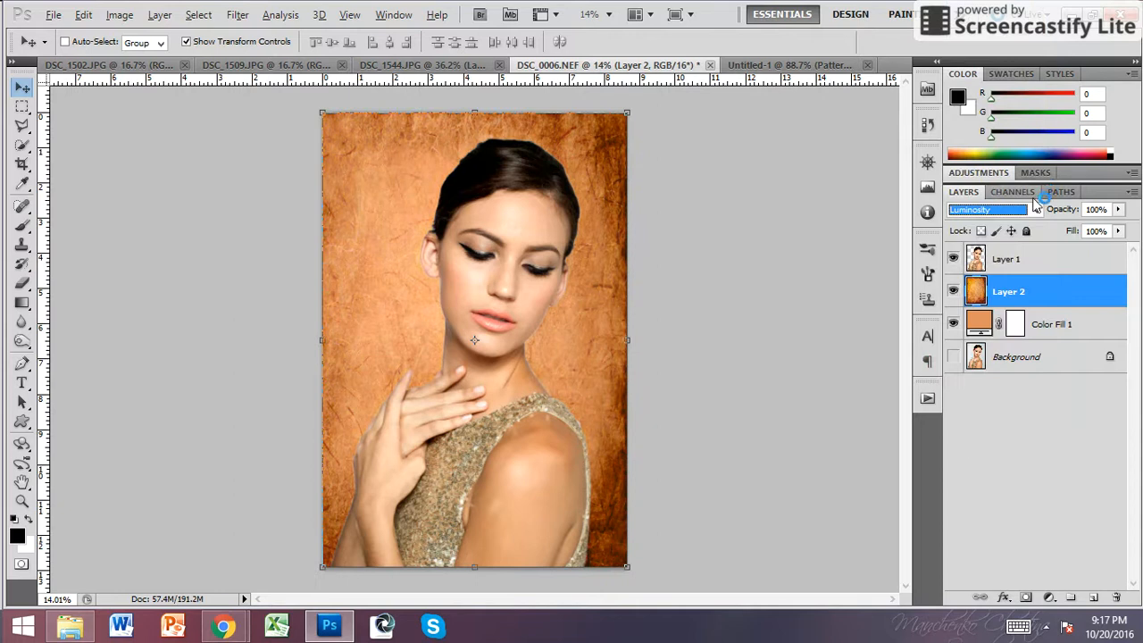
left_click(1118, 209)
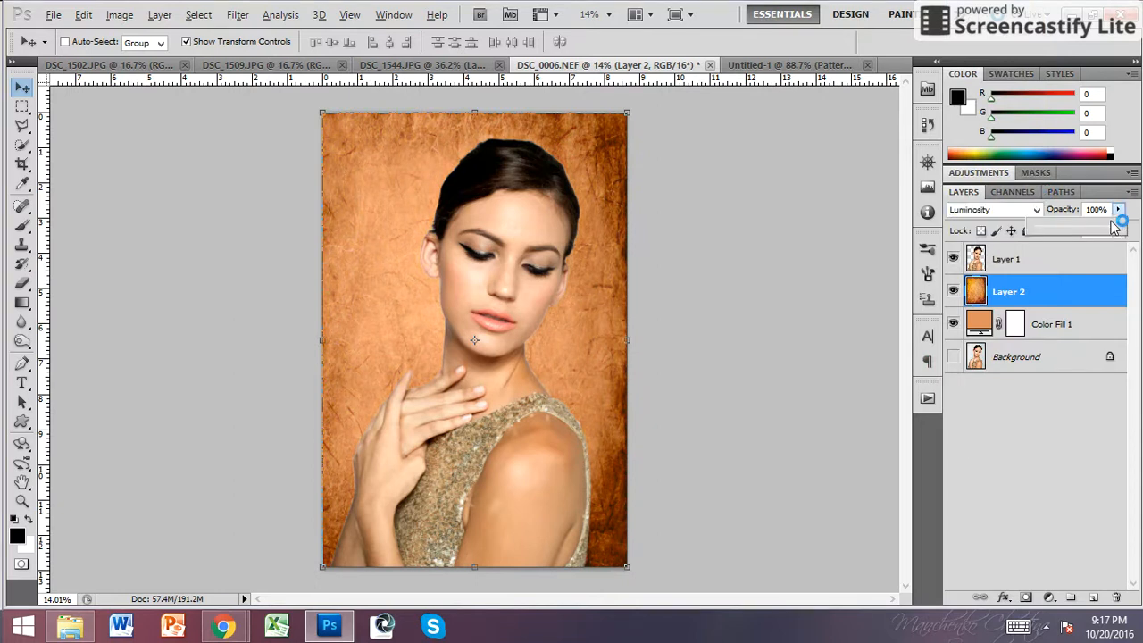
left_click_drag(1123, 230, 1097, 232)
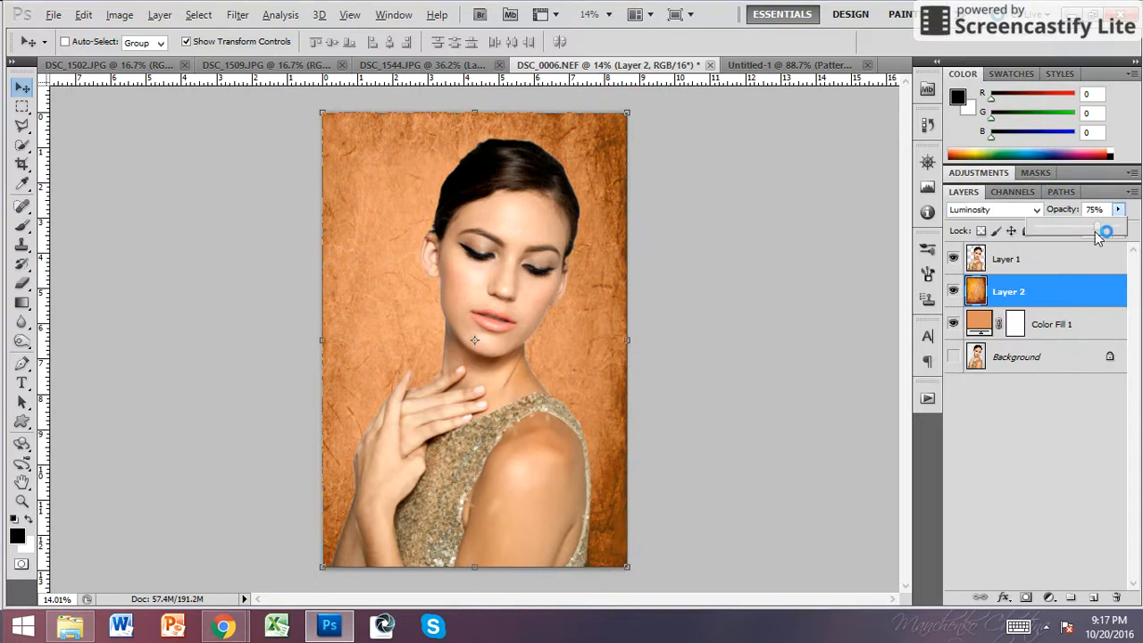